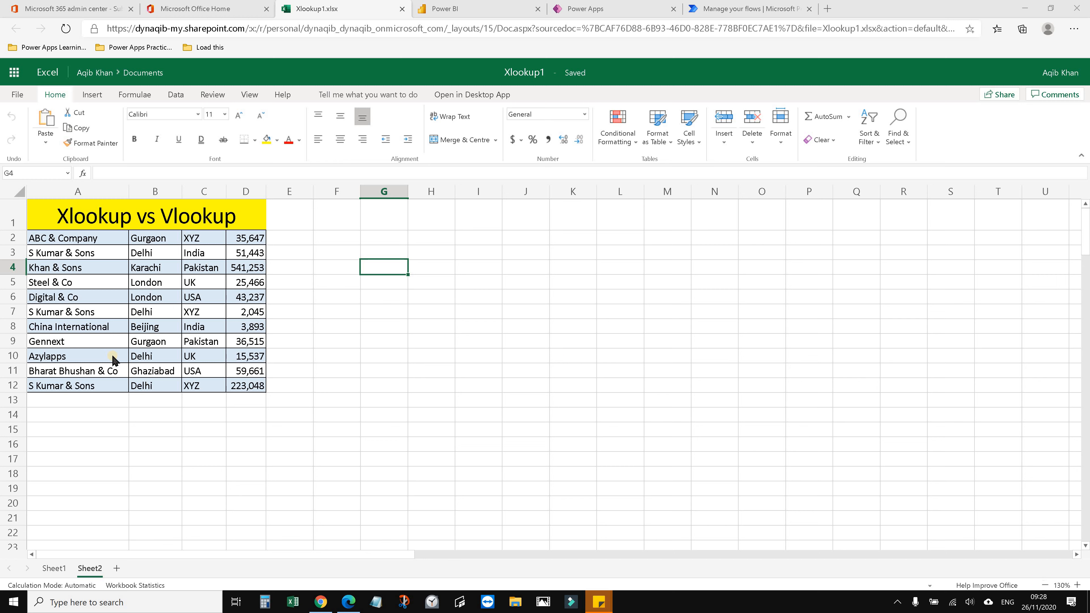
Examine the Digital & Co record in row 6 across its name, city, country and amount cells.
left_click(75, 299)
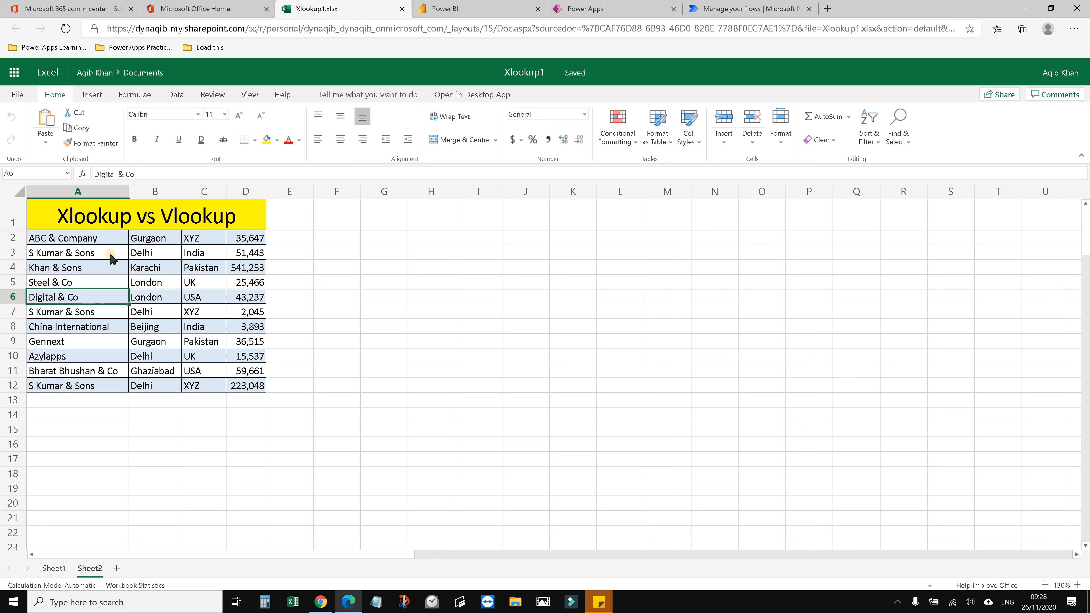
left_click(177, 303)
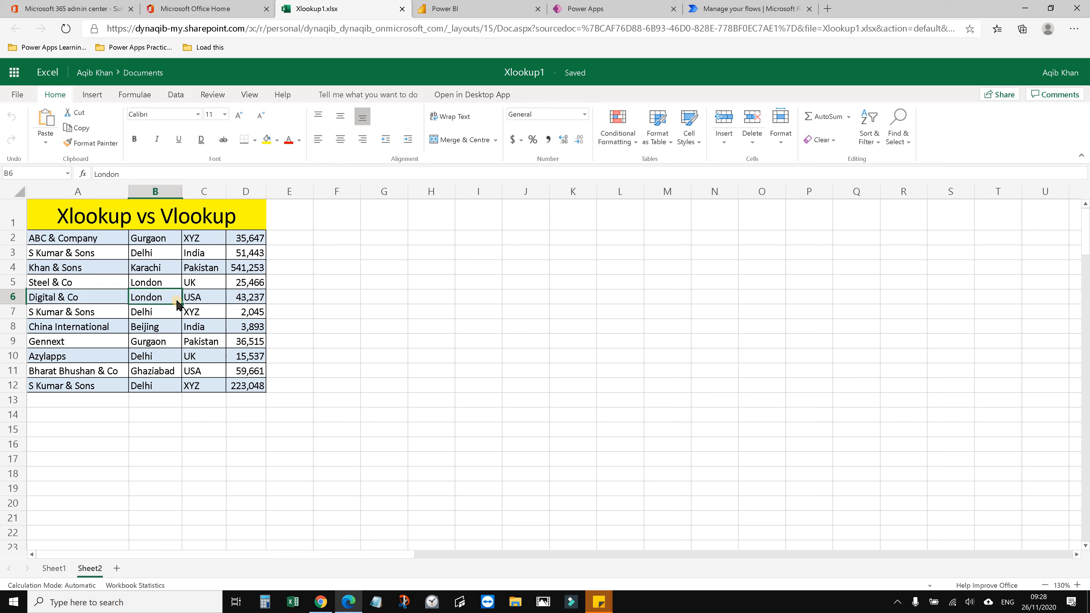
left_click(201, 301)
left_click(247, 301)
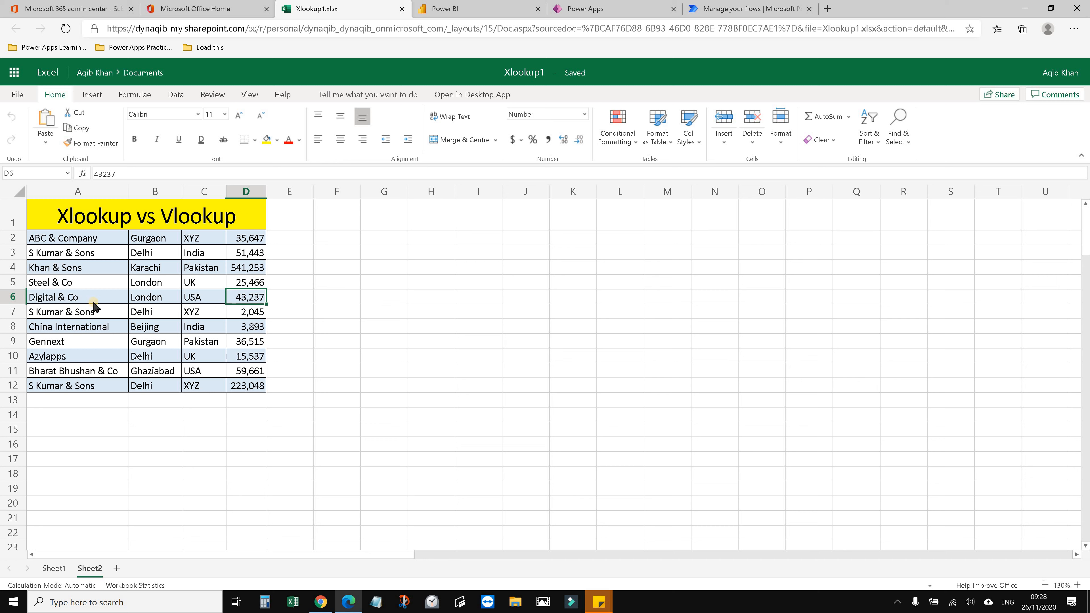
left_click(57, 300)
key("shift+Right")
key("shift+Right")
key("shift+Right")
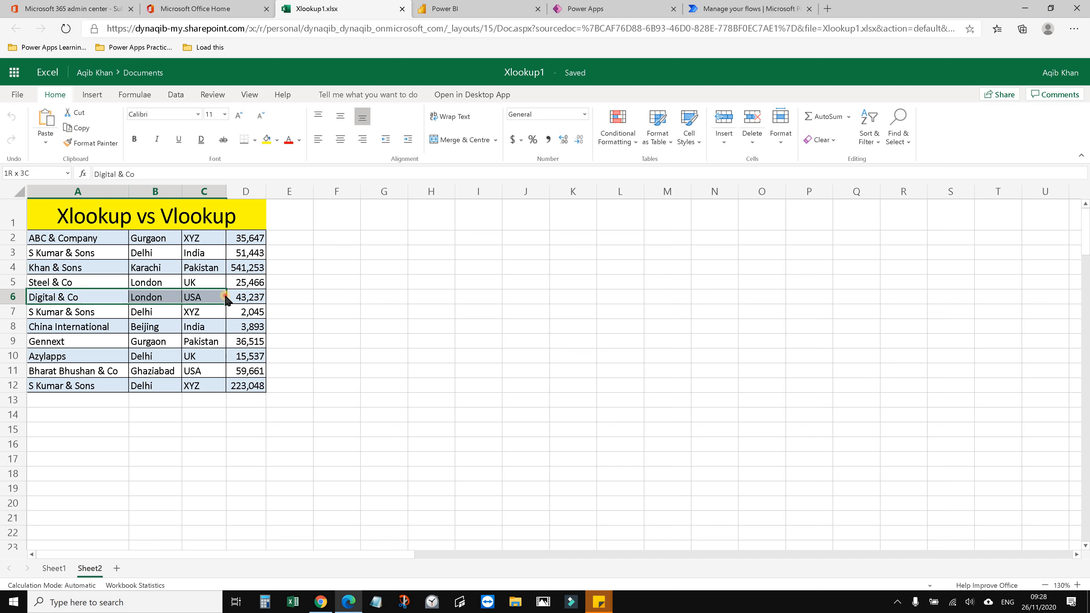
left_click(74, 299)
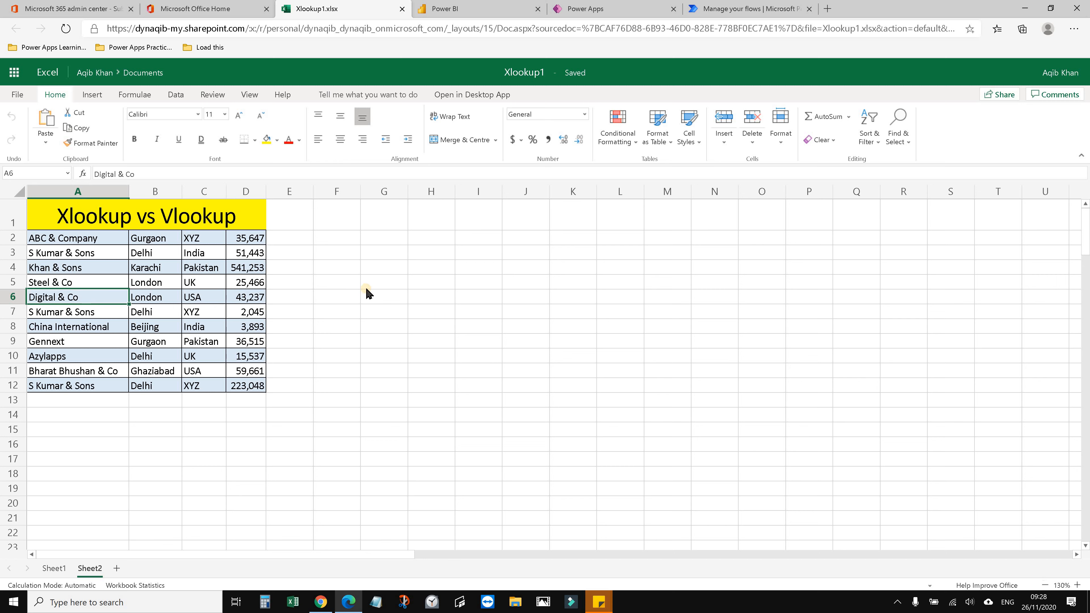
mouse_move(179, 297)
left_mouse_down()
mouse_move(220, 302)
mouse_move(157, 300)
mouse_move(242, 293)
mouse_move(174, 296)
left_mouse_up()
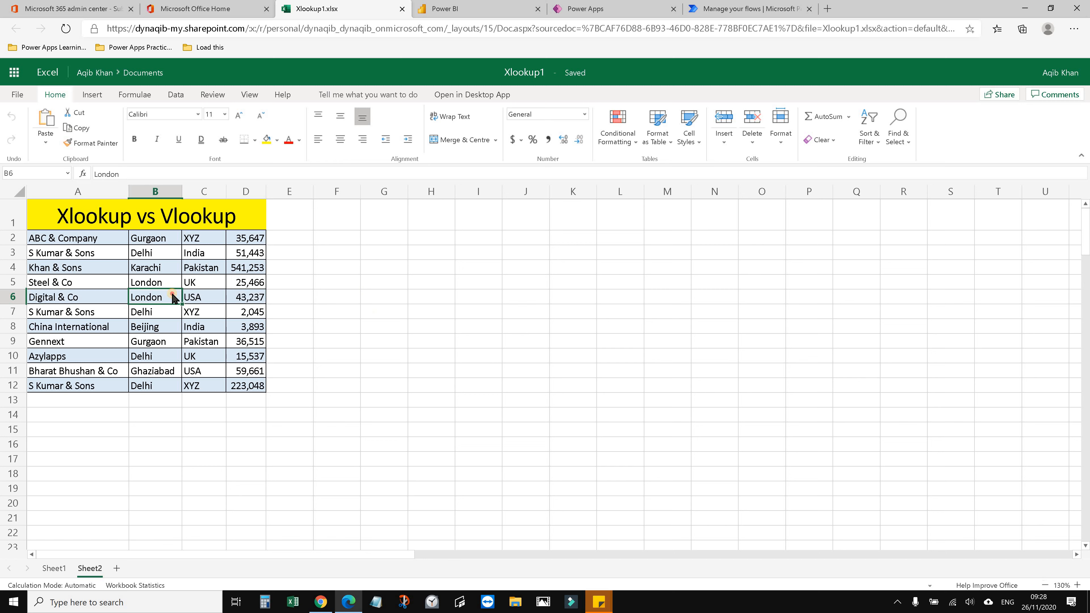
left_click(367, 270)
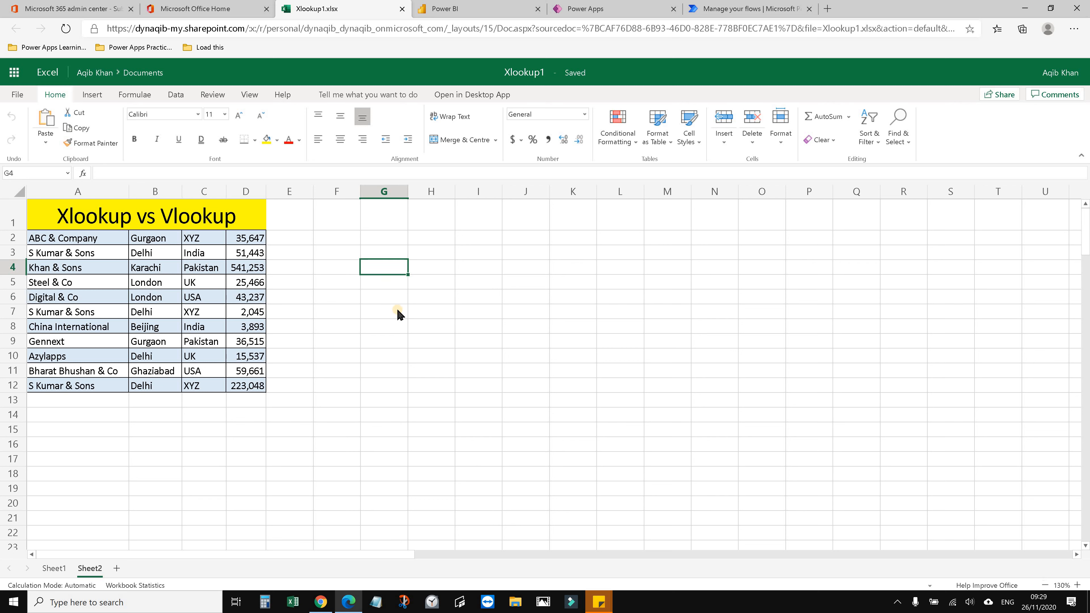
type("=")
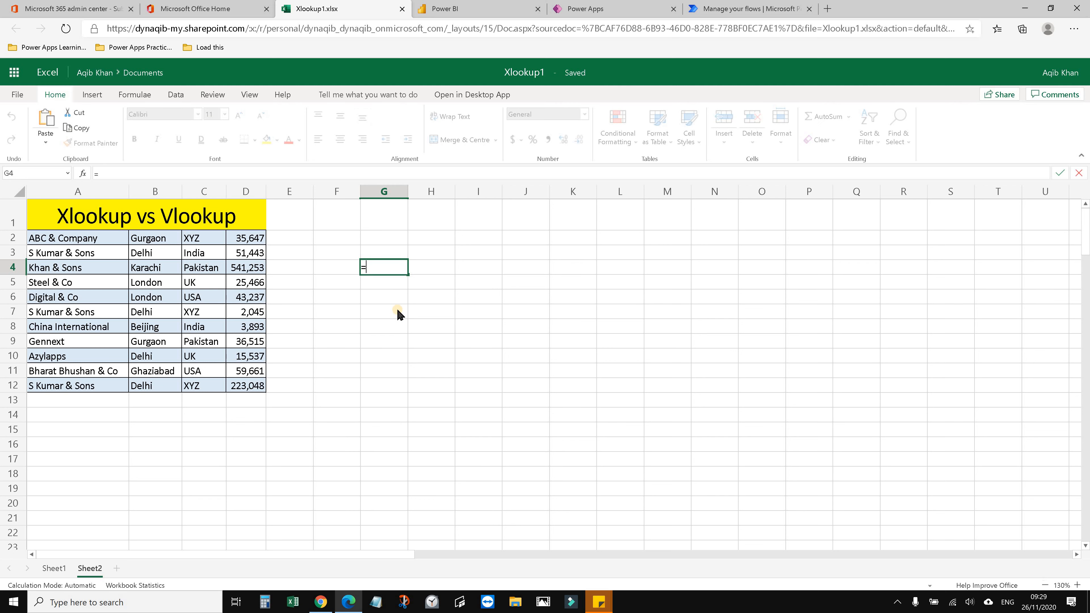
type("xl")
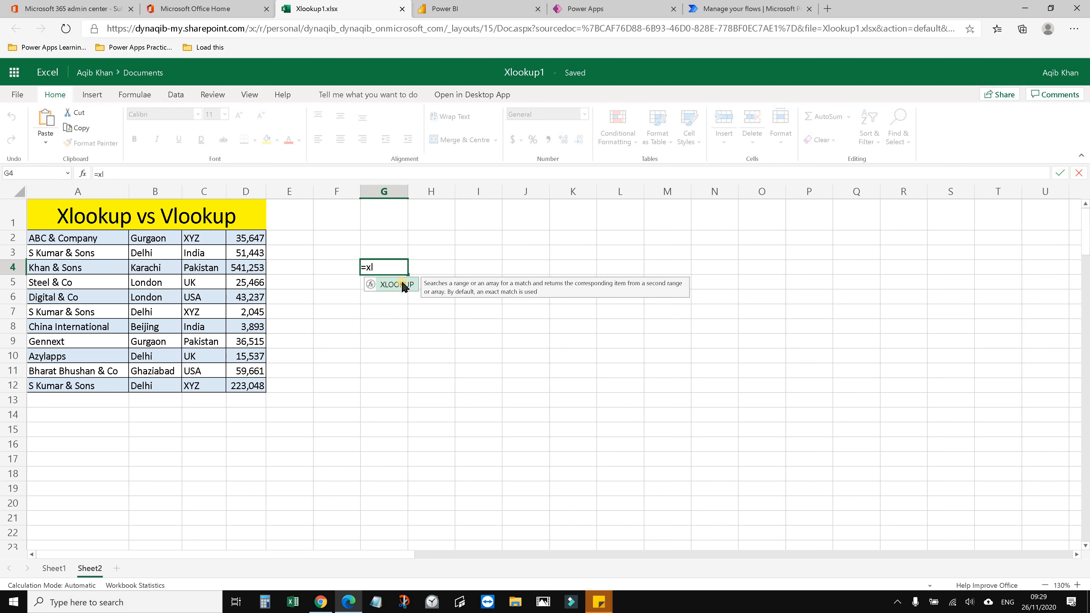
double_click(397, 284)
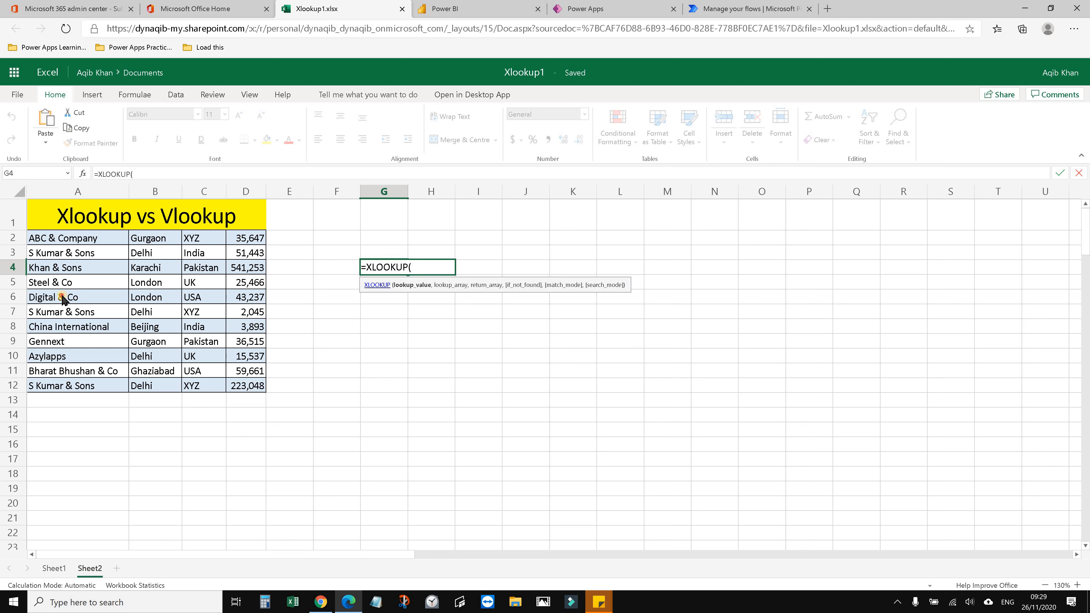
left_click(60, 282)
left_click(63, 253)
left_click(68, 344)
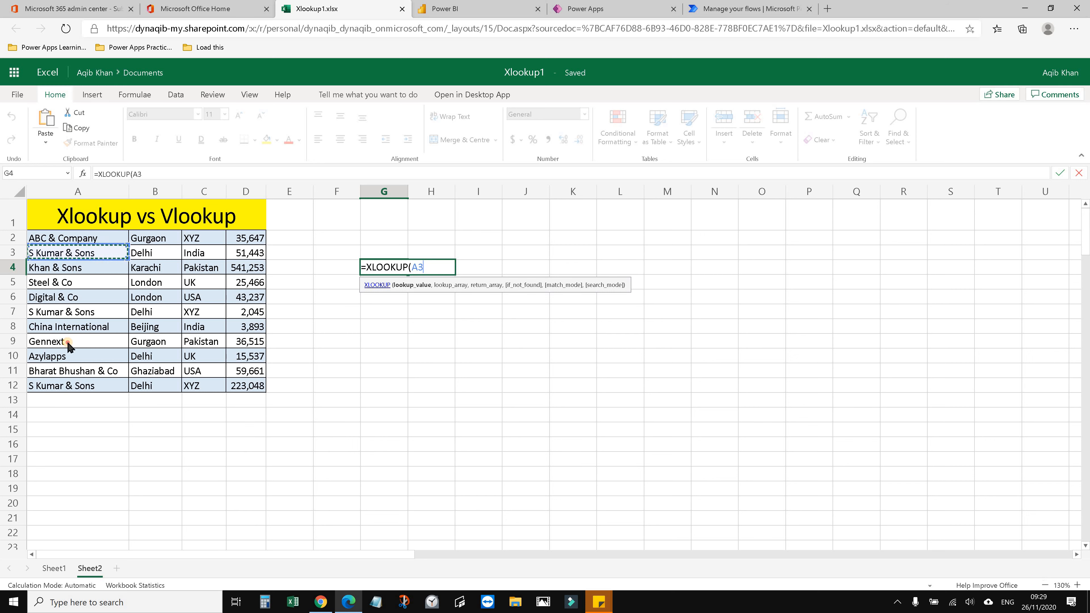
left_click(66, 301)
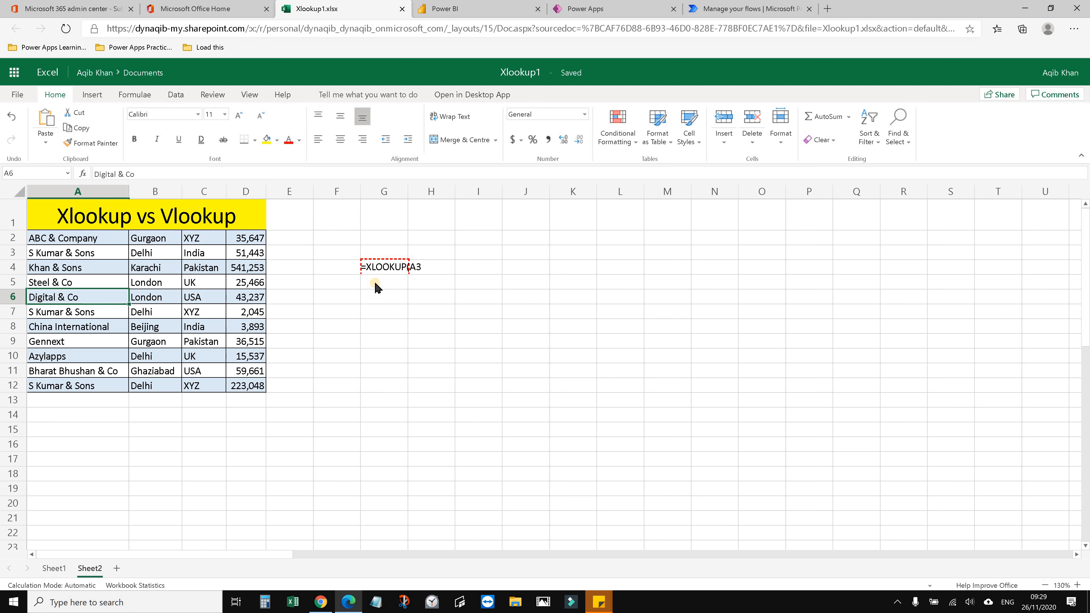
left_click(380, 272)
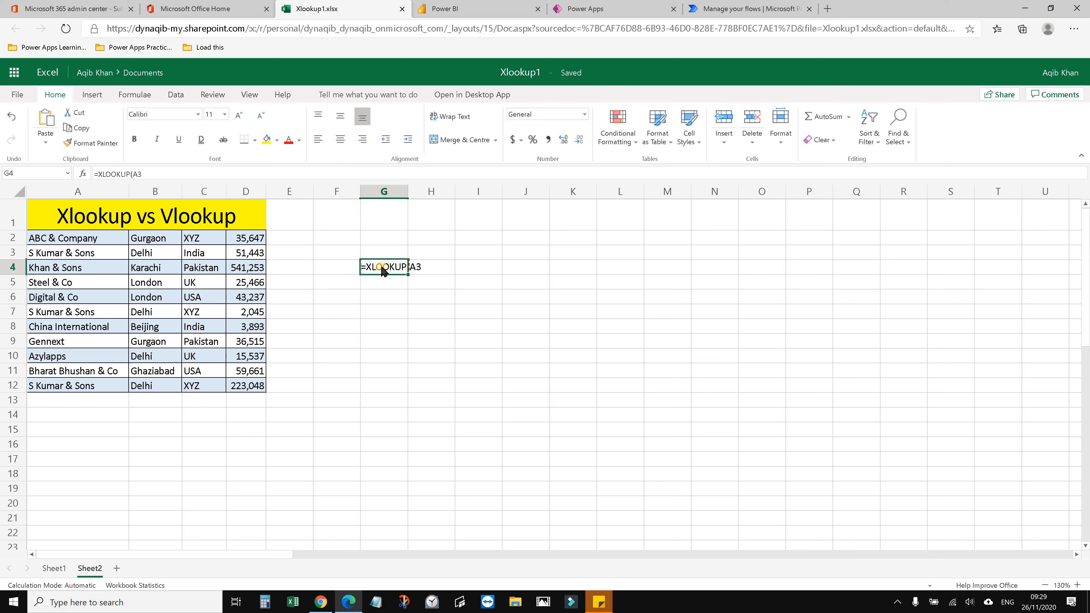
key("Escape")
Copy the company name Digital & Co from A6 into G4 as the lookup value.
key("Left")
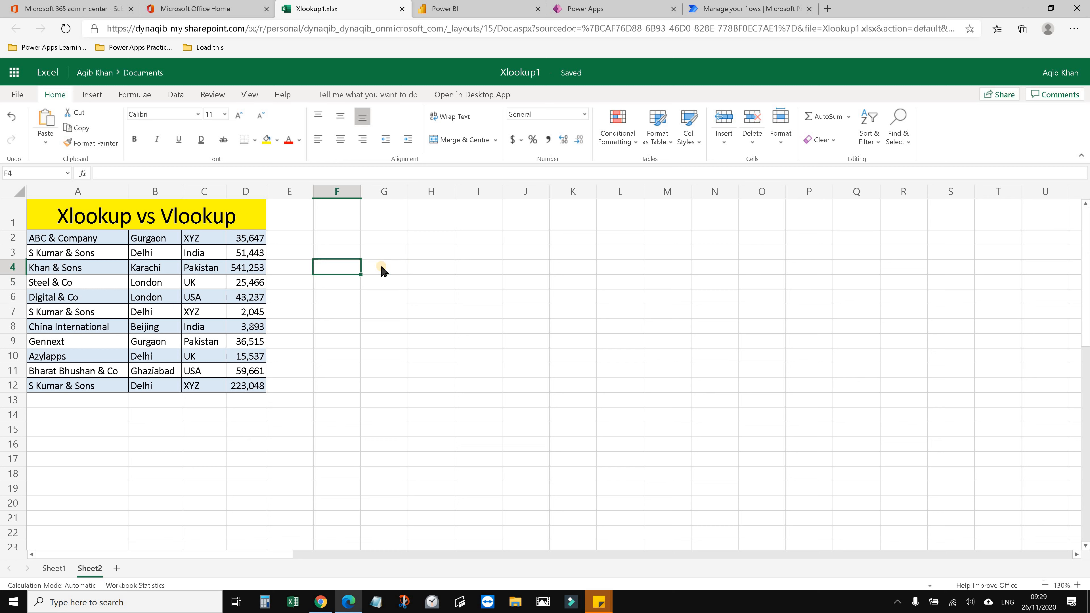
key("Down")
key("Down")
key("Left")
key("Left")
key("Left")
key("Left")
key("Left")
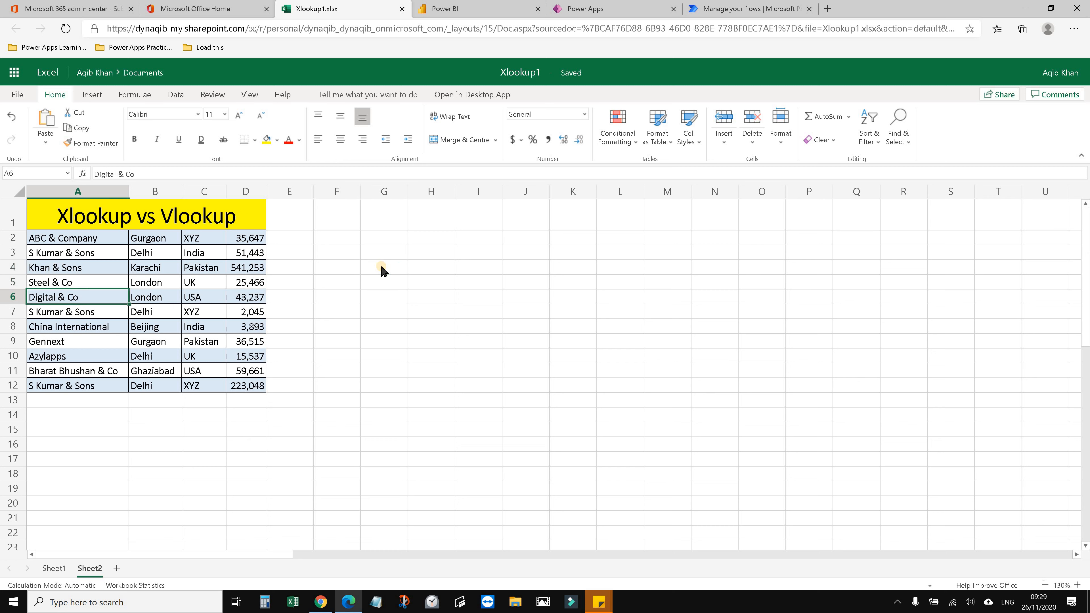
key("ctrl+c")
key("Right")
key("Right")
key("Right")
key("Right")
key("Right")
key("Up")
key("Right")
key("Up")
key("ctrl+v")
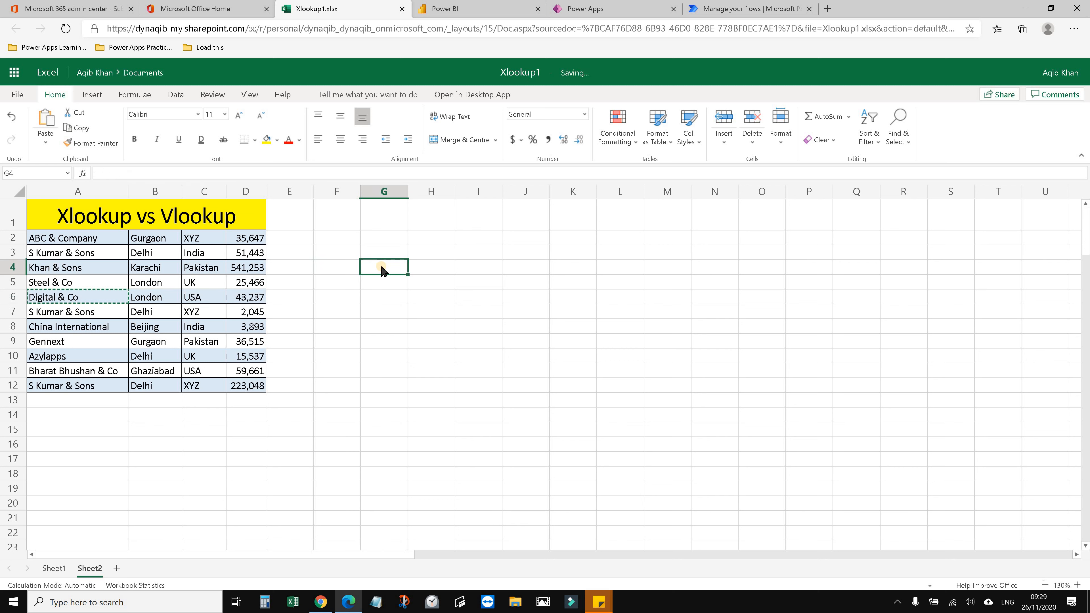
left_click(431, 268)
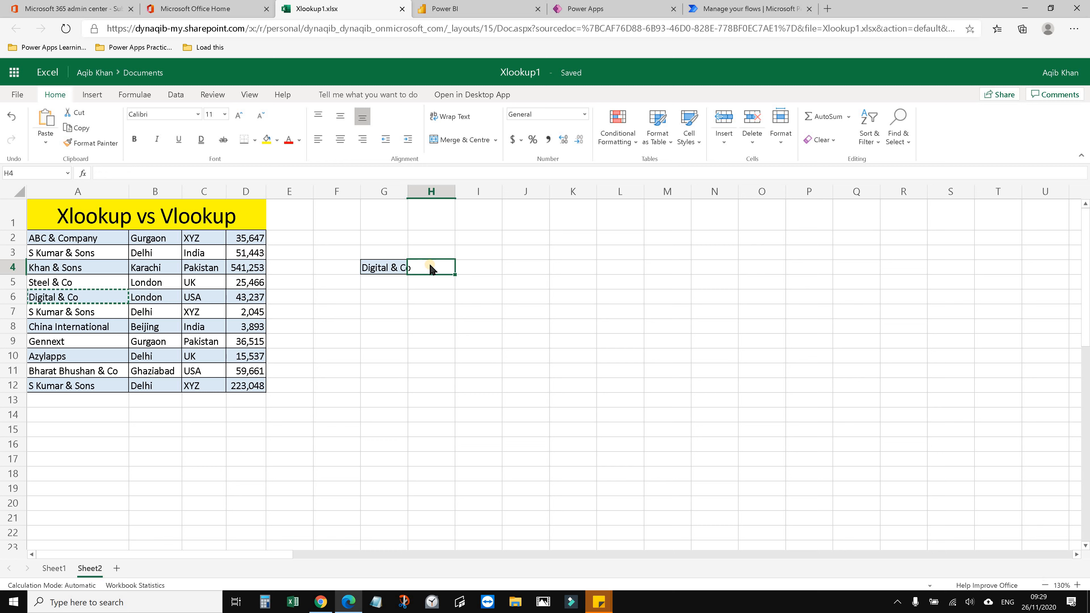
left_click(397, 268)
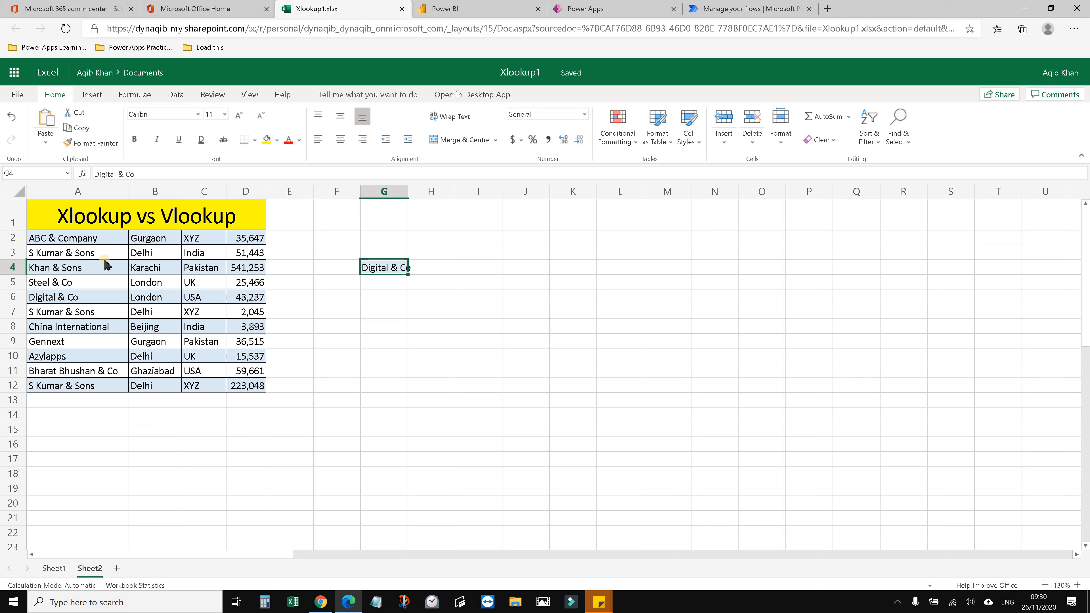
Start an XLOOKUP formula in I4 with G4 as the lookup value.
left_click(434, 271)
left_click(476, 269)
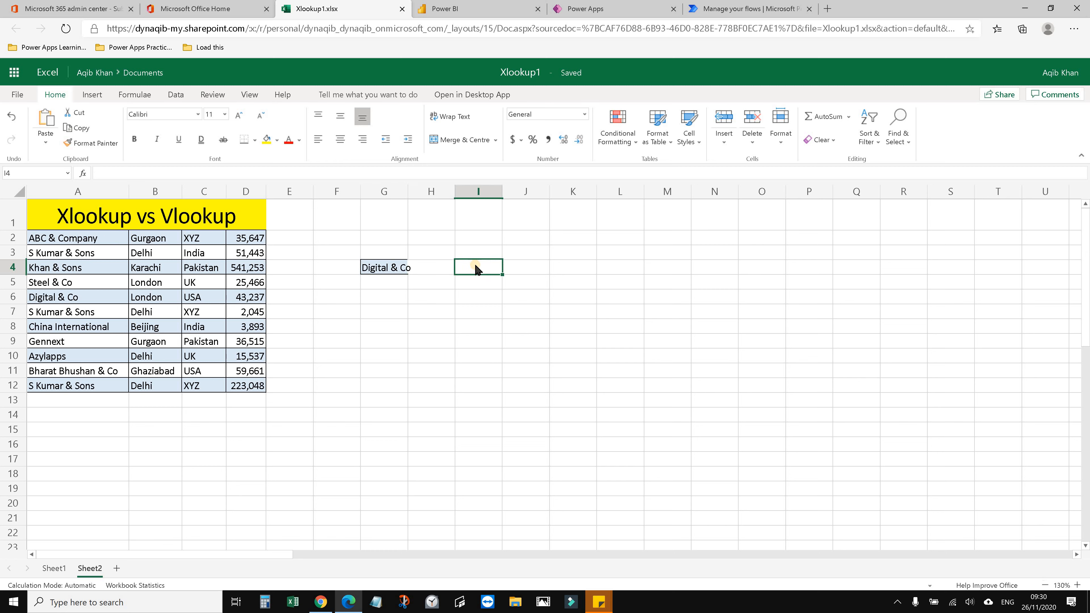
type("=")
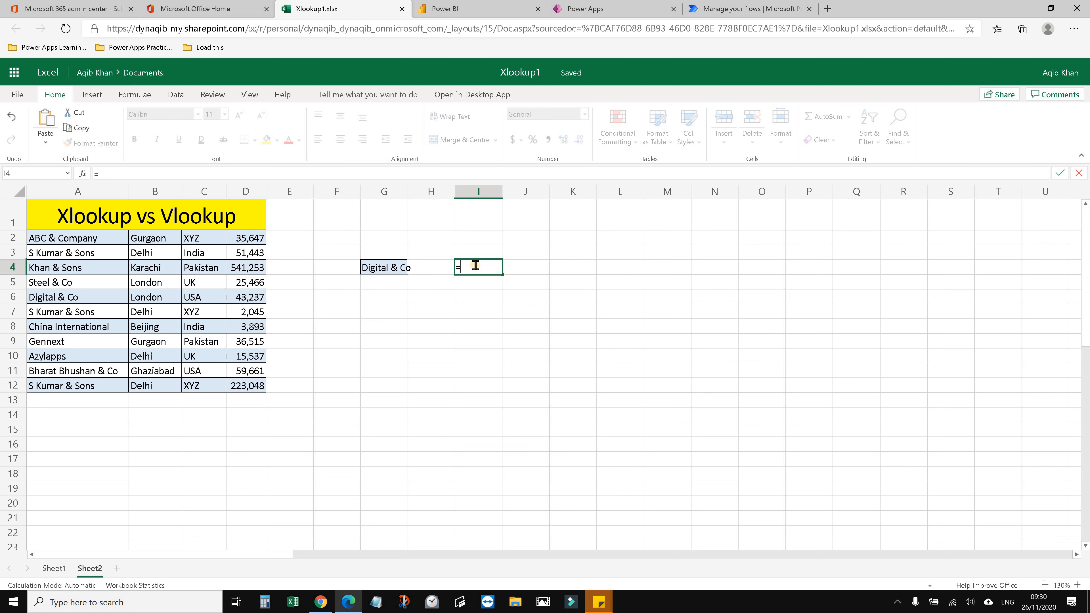
type("xl")
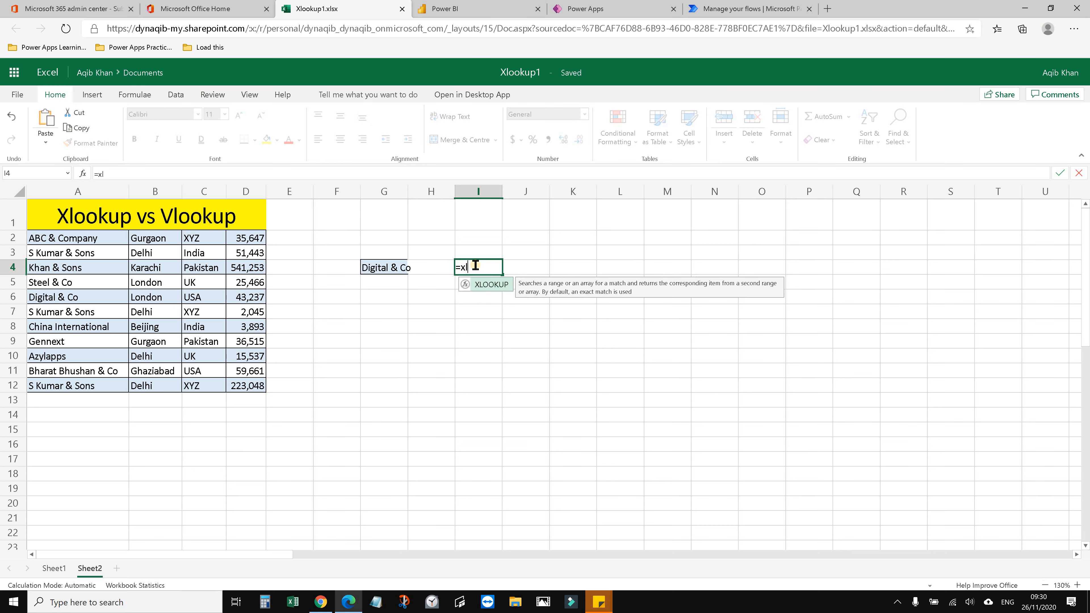
key("Tab")
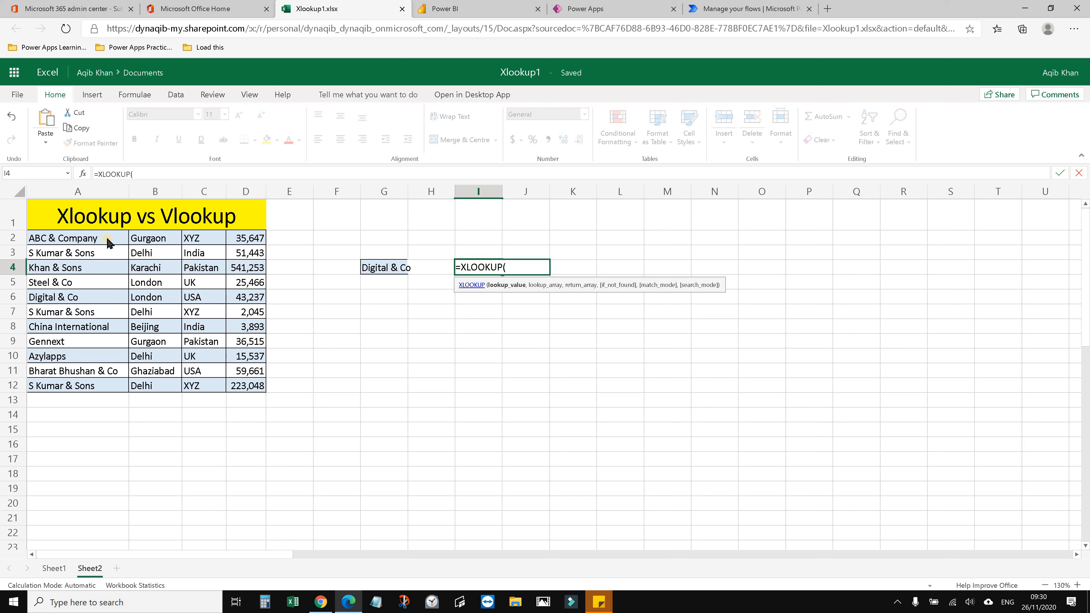
left_click(374, 271)
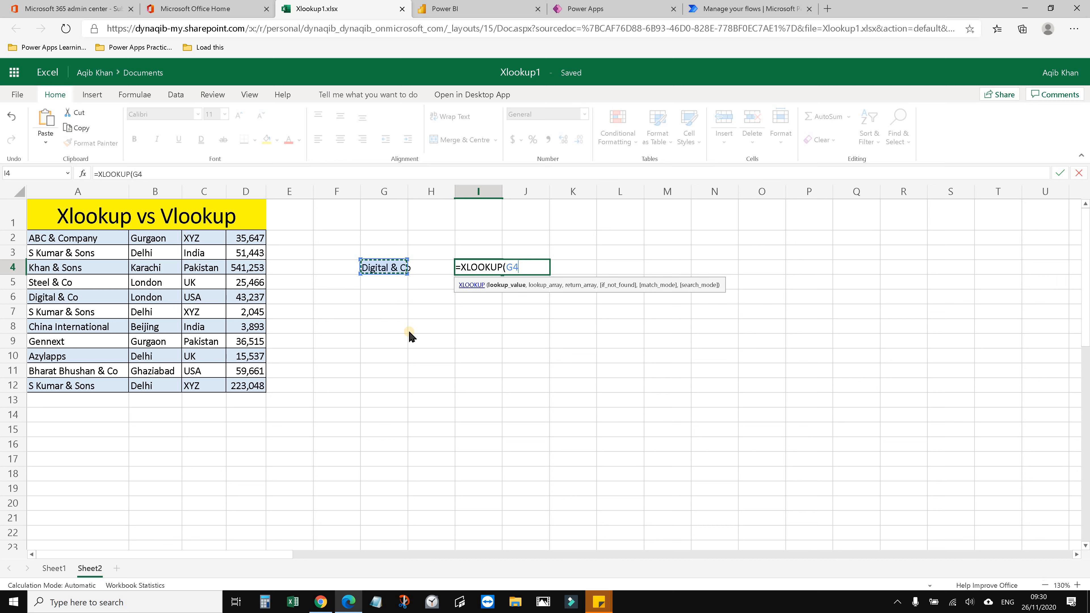
type(",")
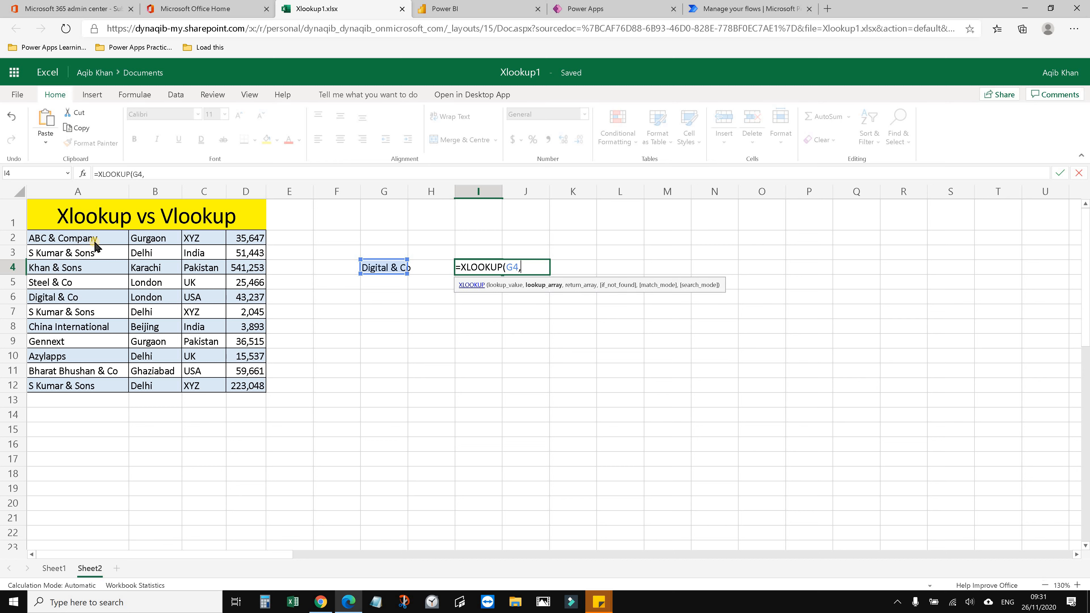
Complete the XLOOKUP formula in I4 with lookup array A2:A12 and return array C2:C12.
left_click_drag(100, 240, 89, 385)
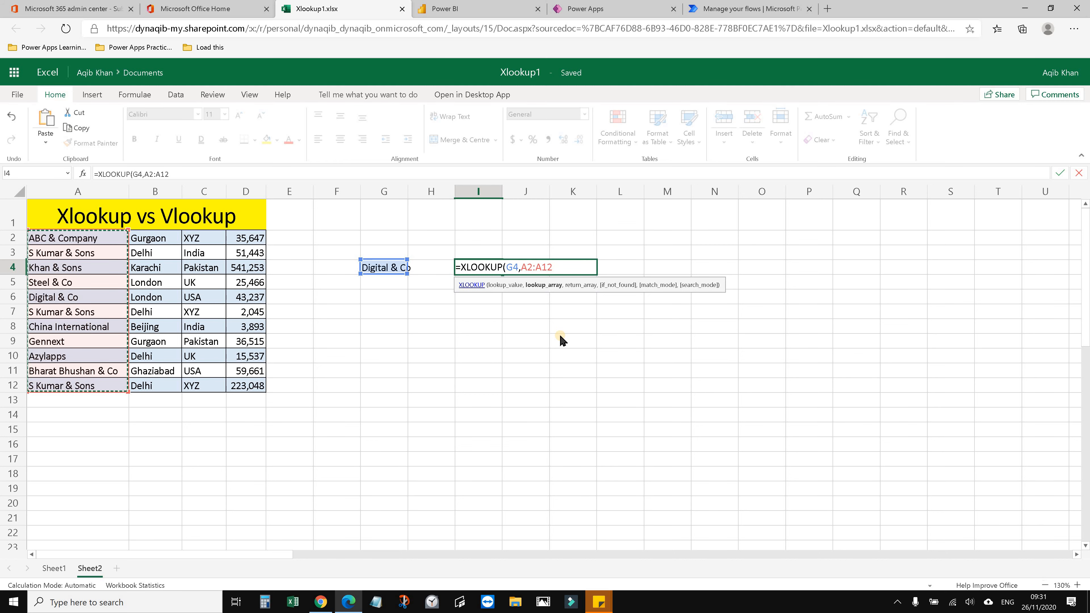
type(",")
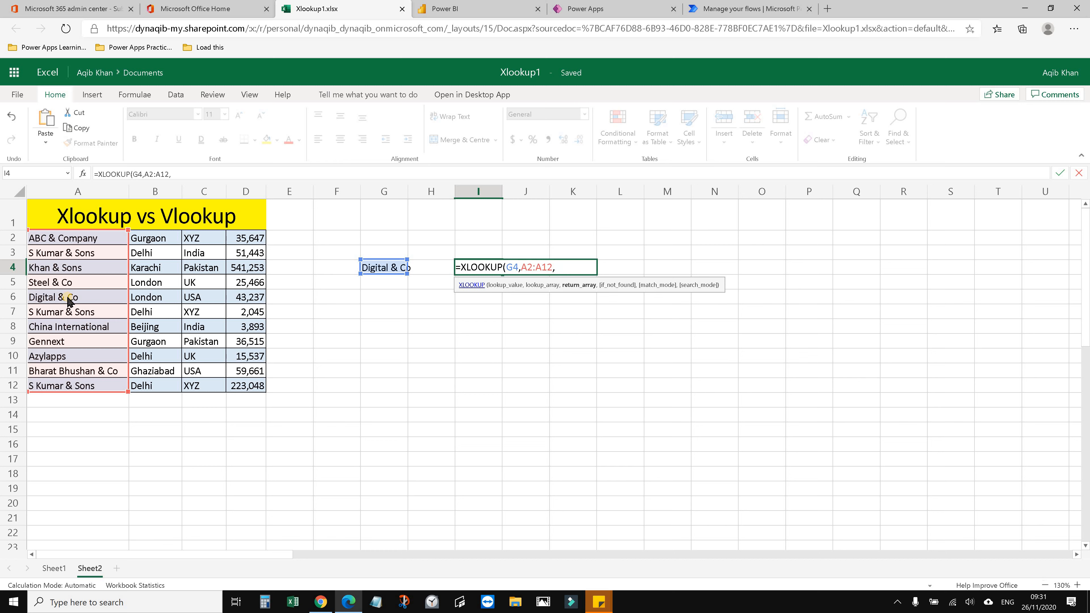
key("XF86MonBrightnessUp")
key("XF86MonBrightnessUp")
left_click_drag(207, 243, 199, 388)
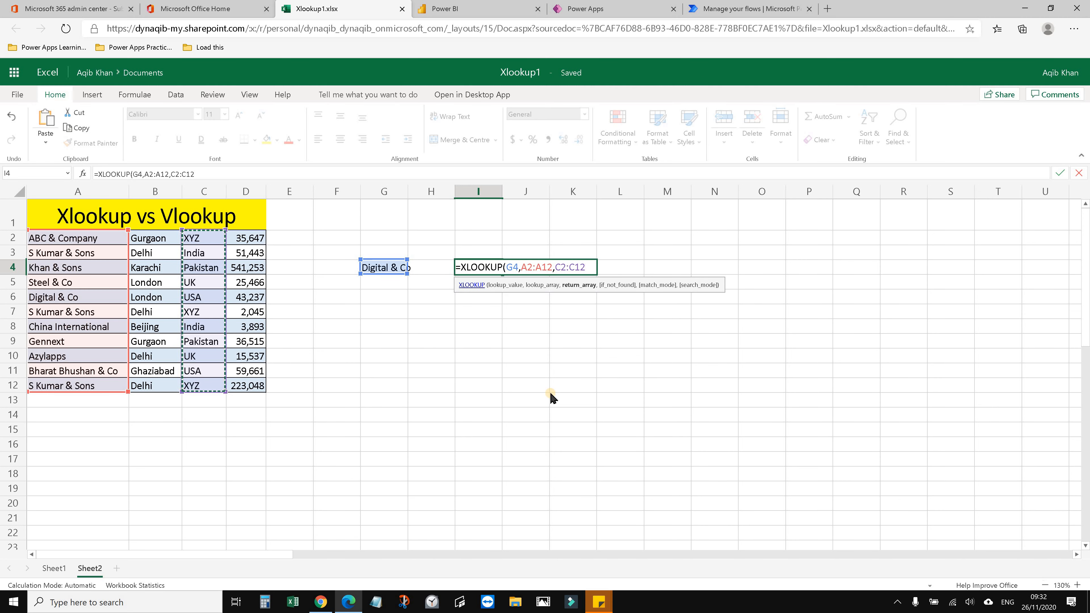
key("Return")
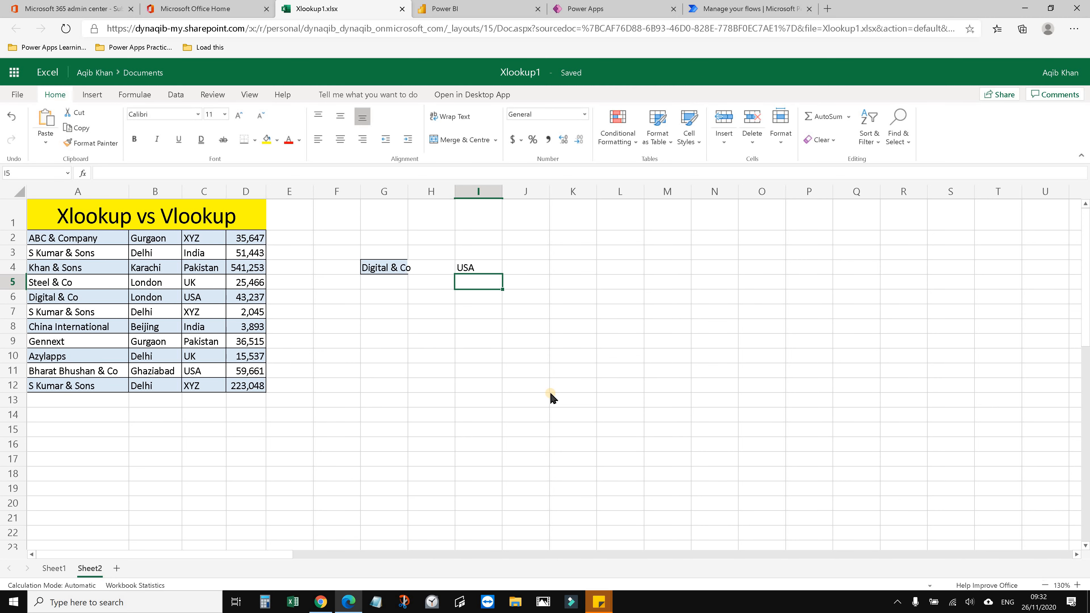
Check the XLOOKUP result in I4 against the country listed for Digital & Co in the table.
left_click(479, 270)
left_click(65, 298)
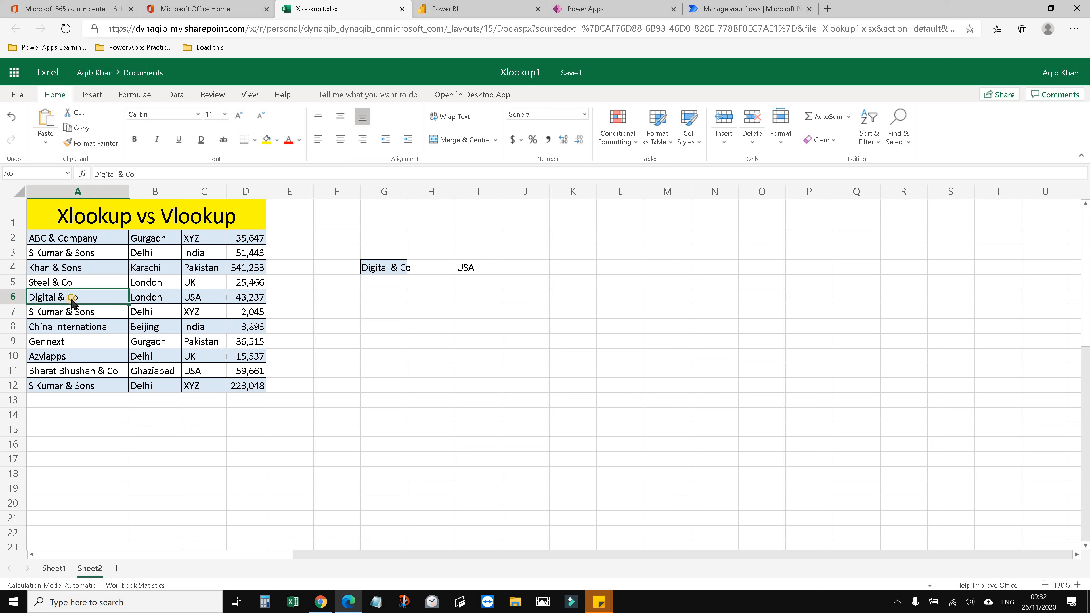
left_click(203, 299)
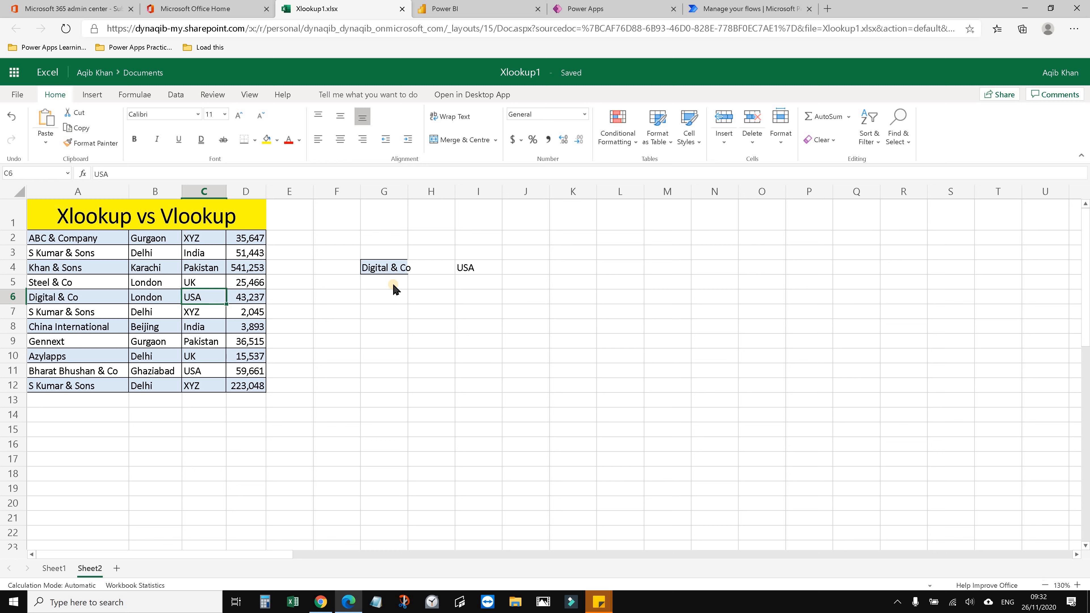
left_click(394, 302)
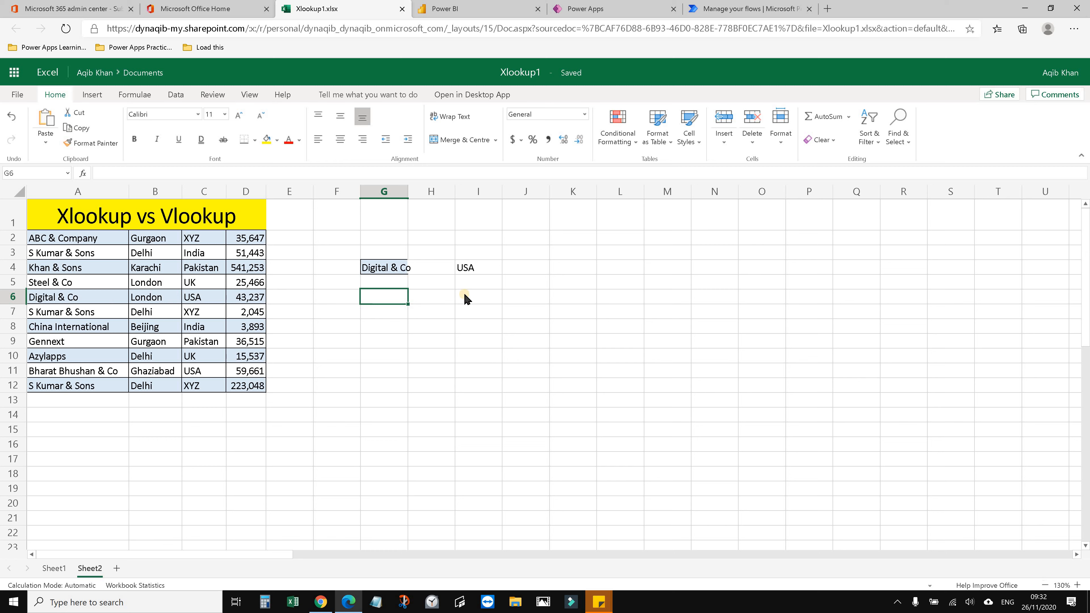
left_click(383, 270)
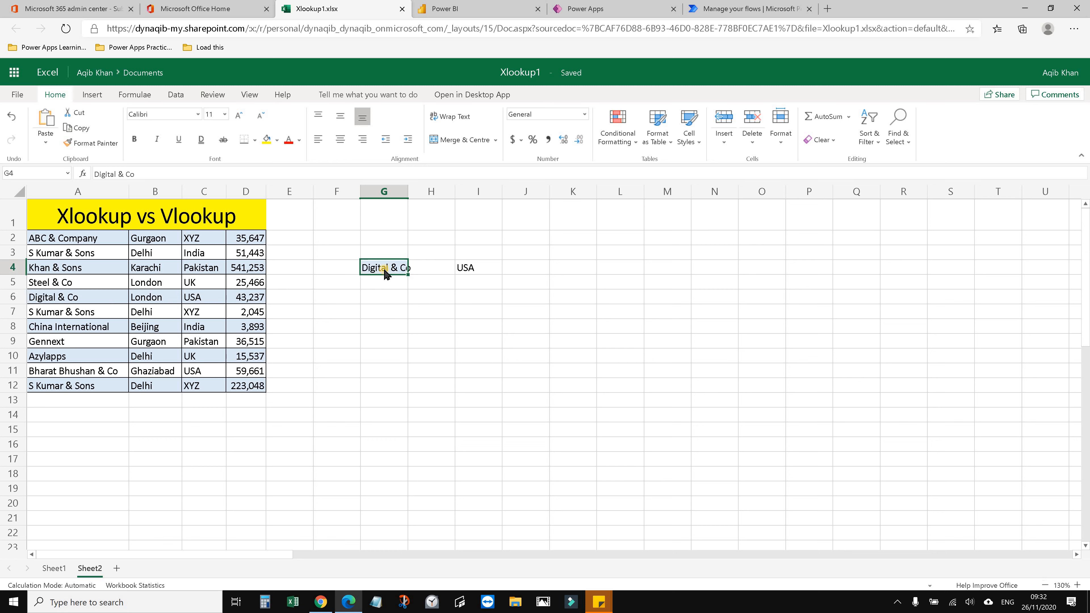
left_click(383, 296)
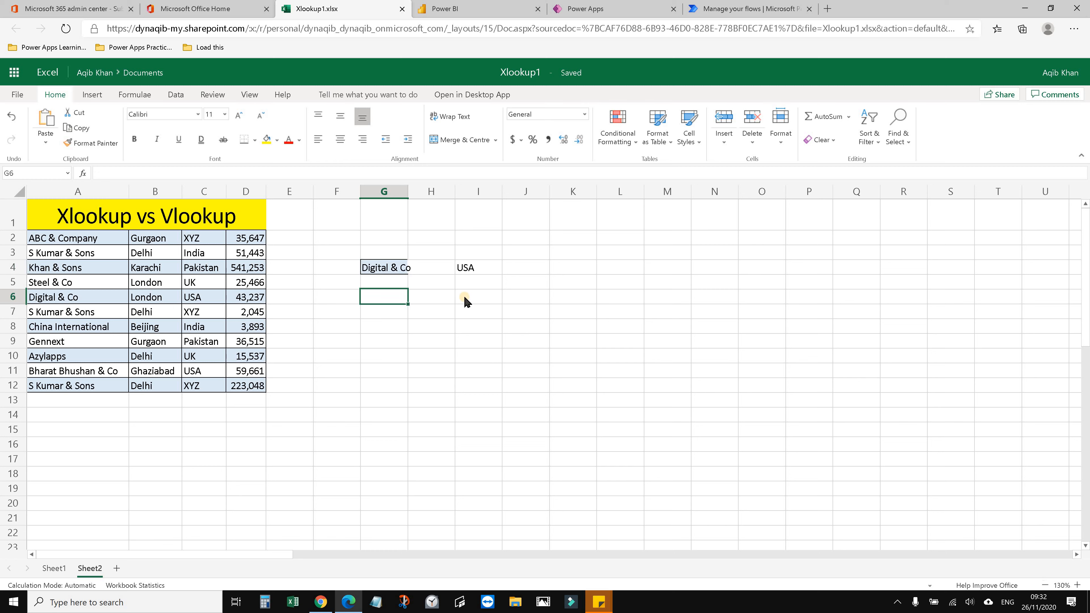
Label cell F4 as xlookup and cell F6 as vlookup.
left_click(327, 268)
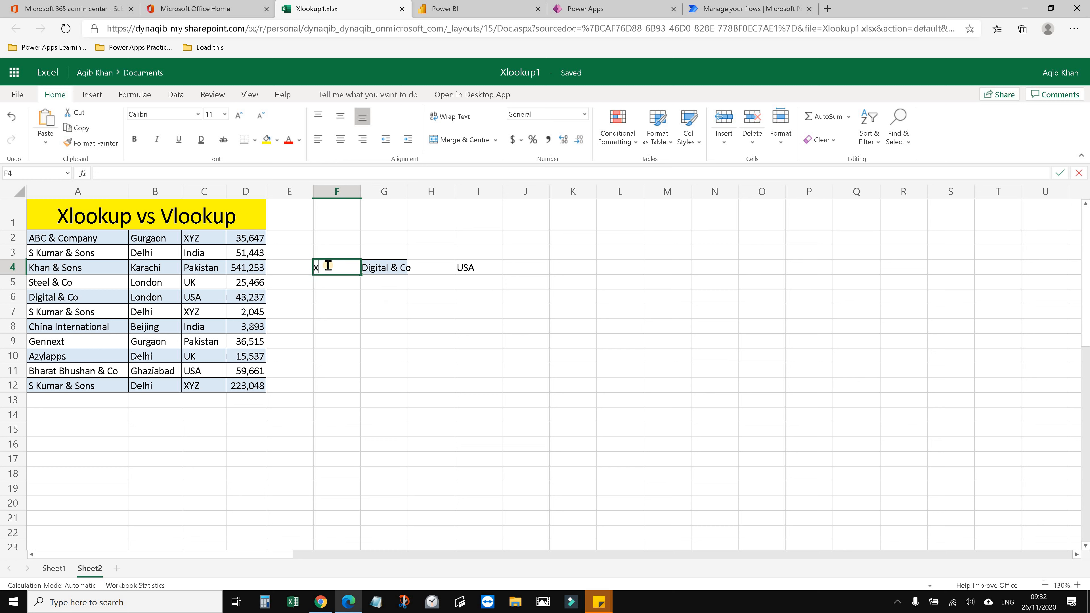
type("xlookup")
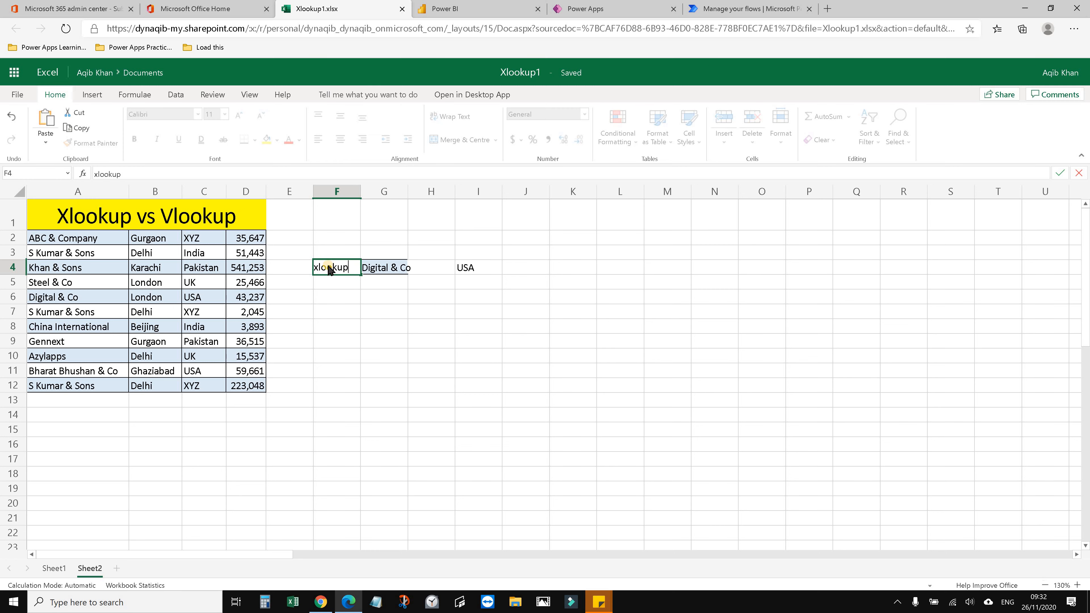
key("Return")
key("Return")
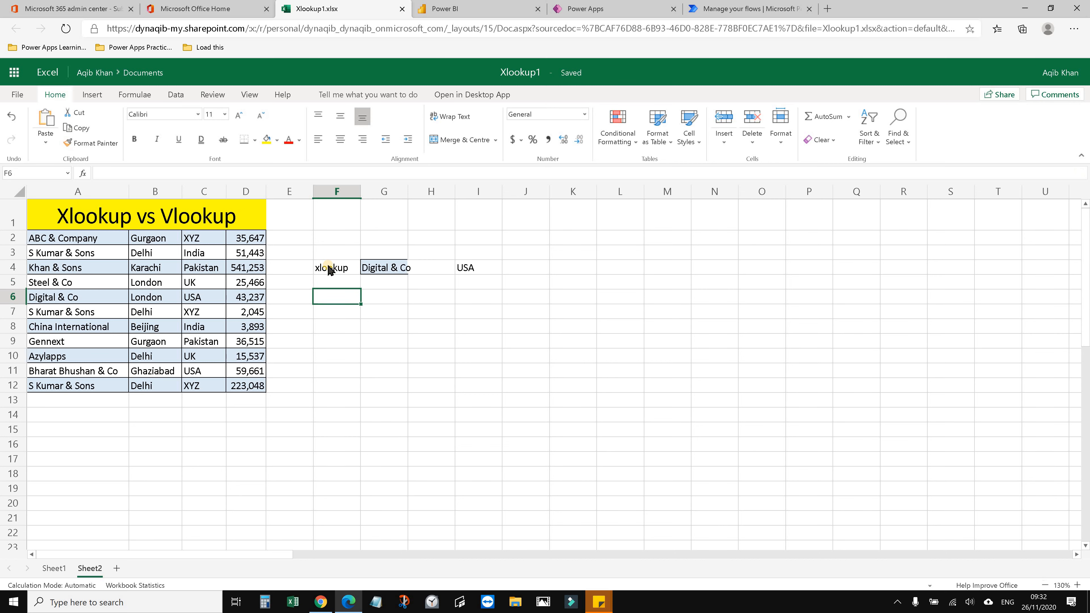
type("vlook")
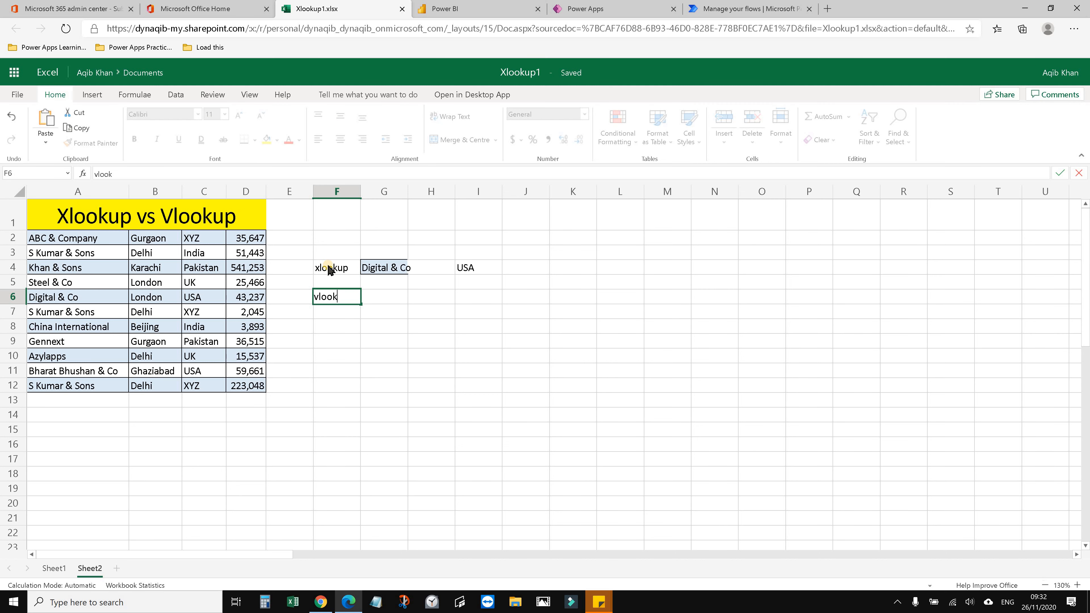
type("up")
key("Return")
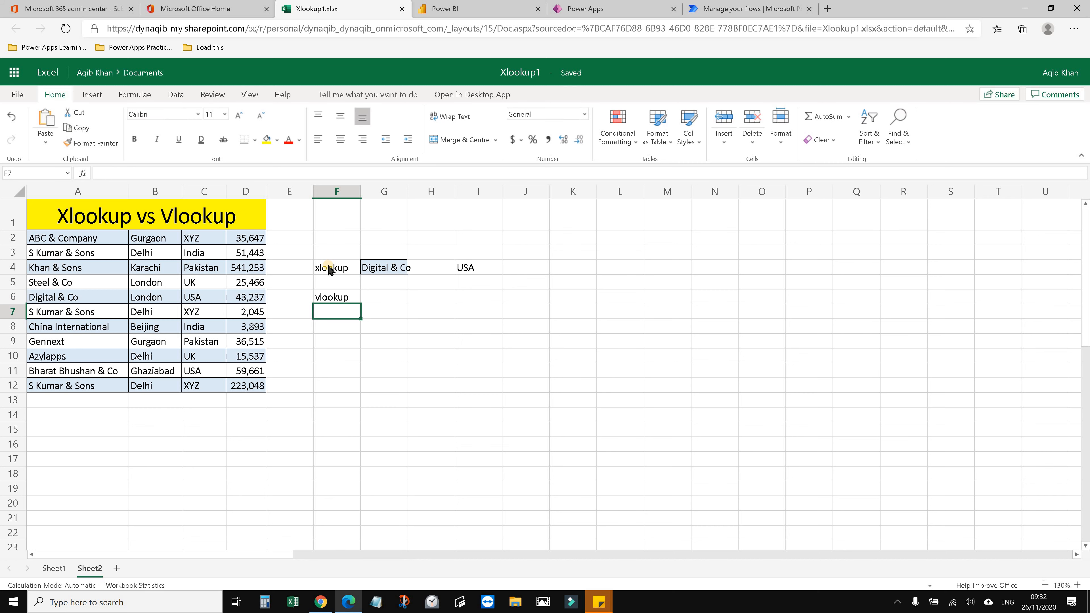
Start a VLOOKUP formula in I6 with A6 as the lookup value.
key("Up")
key("Right")
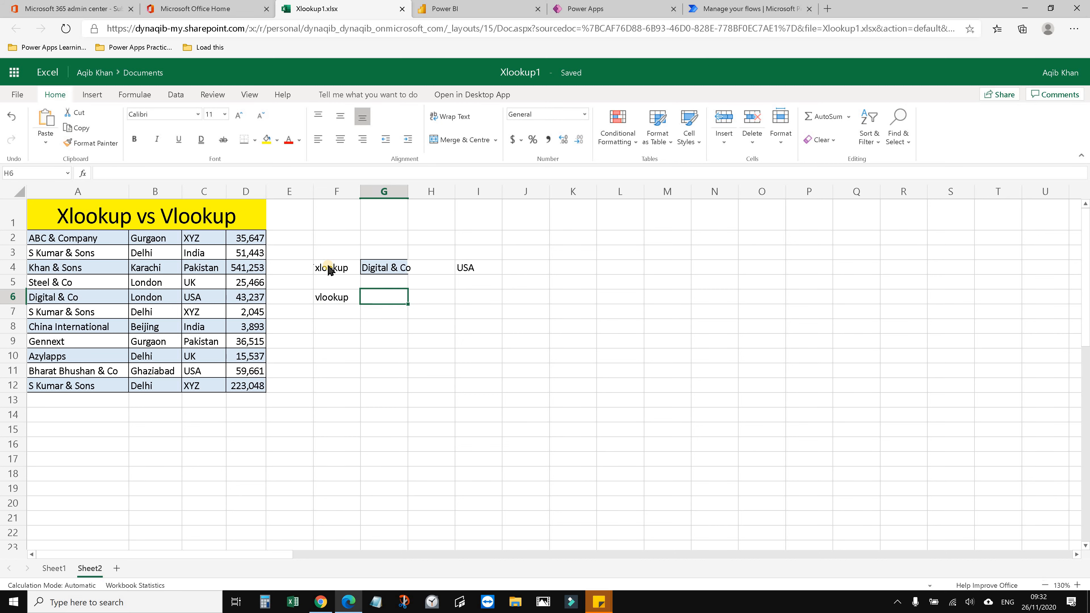
key("Left")
left_click(388, 270)
left_click(384, 300)
left_click(461, 297)
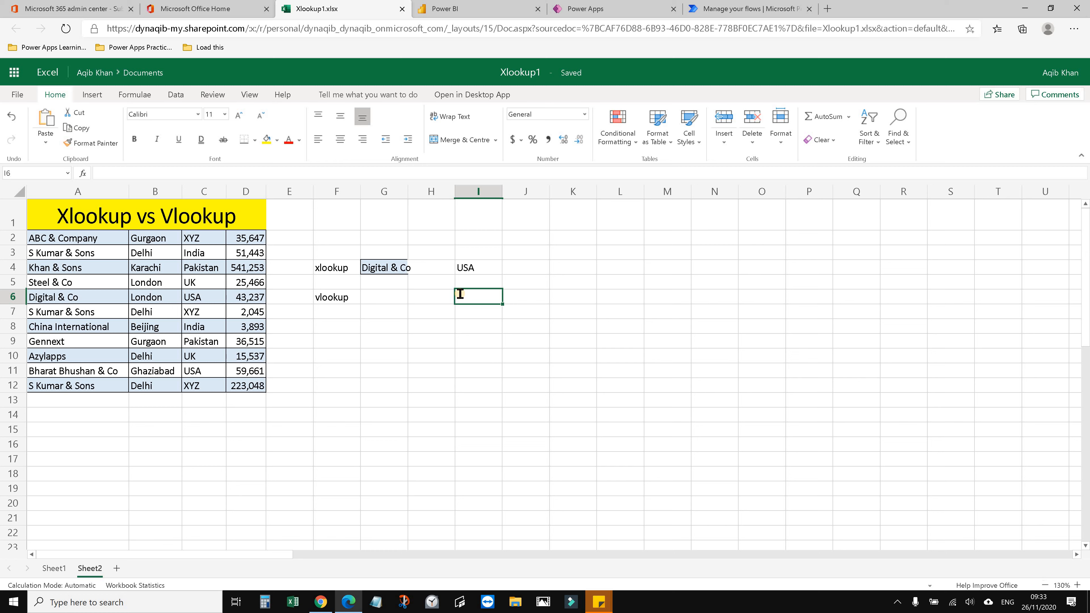
type("=")
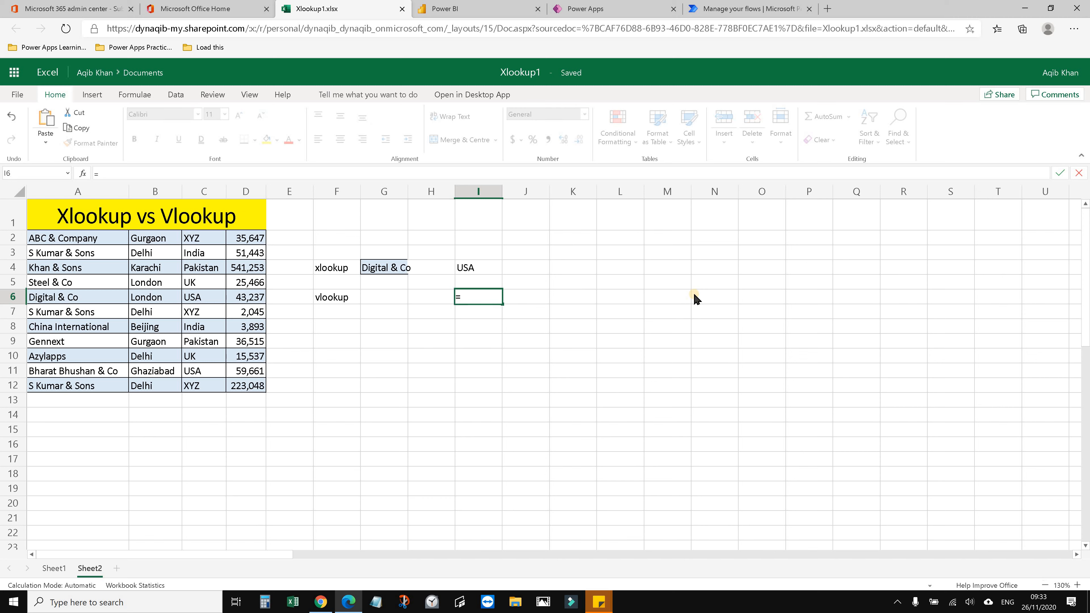
type("vl")
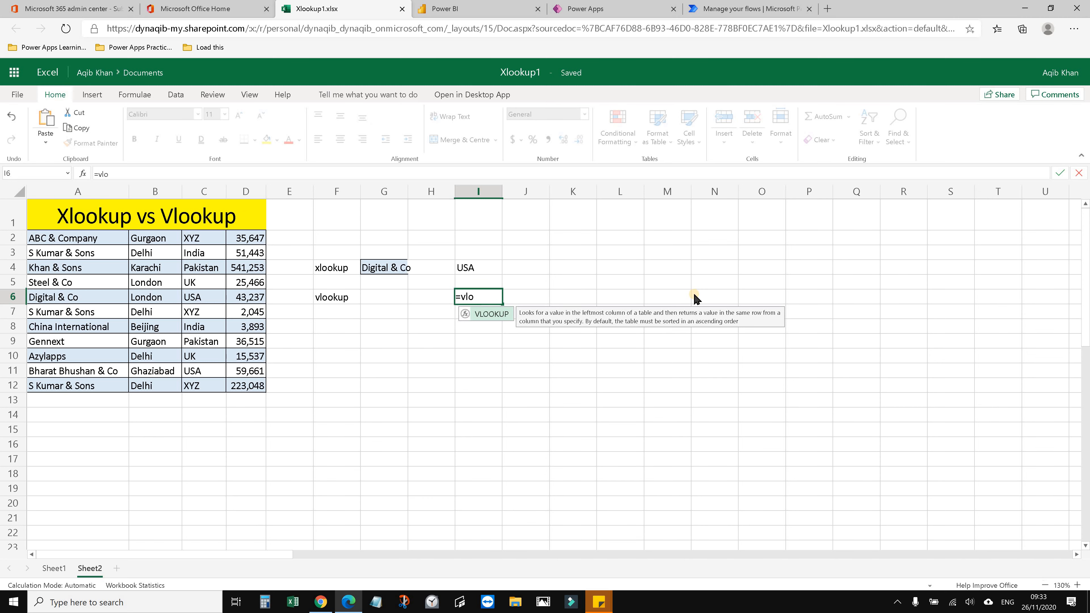
type("o")
key("Tab")
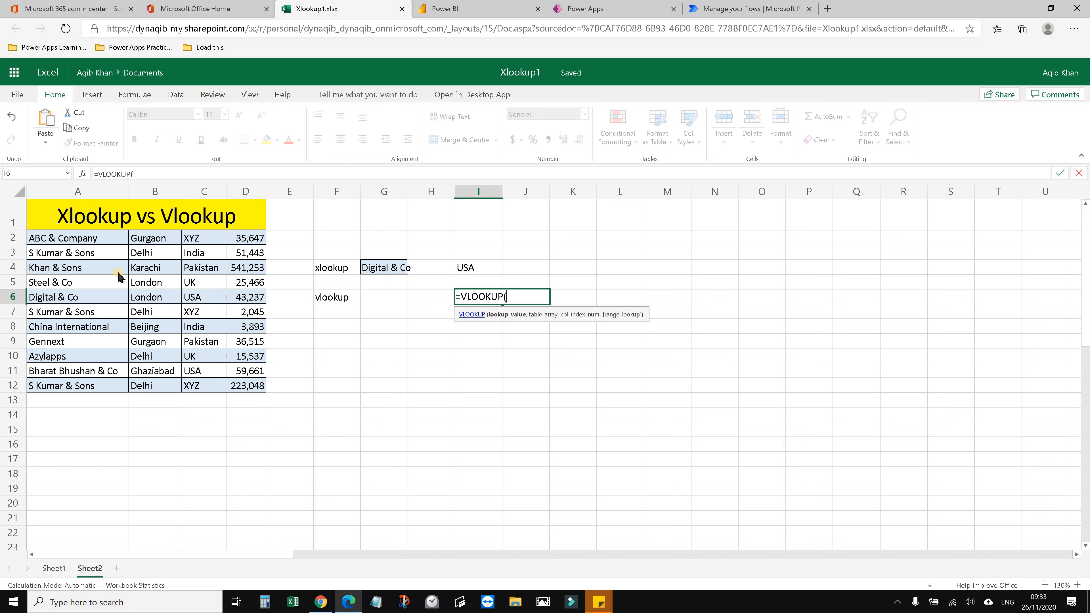
left_click(87, 296)
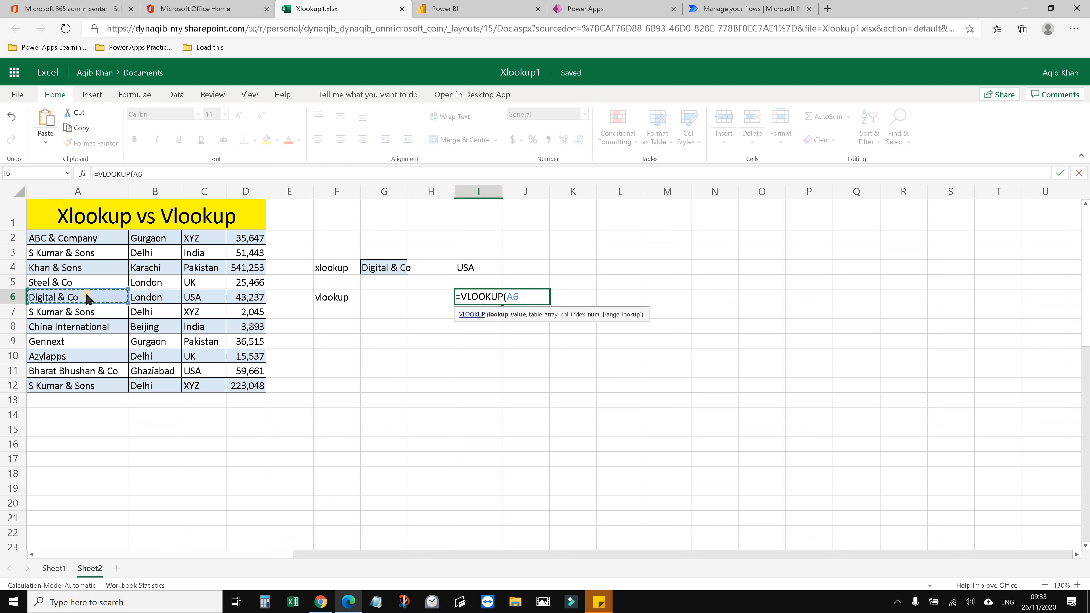
type(",")
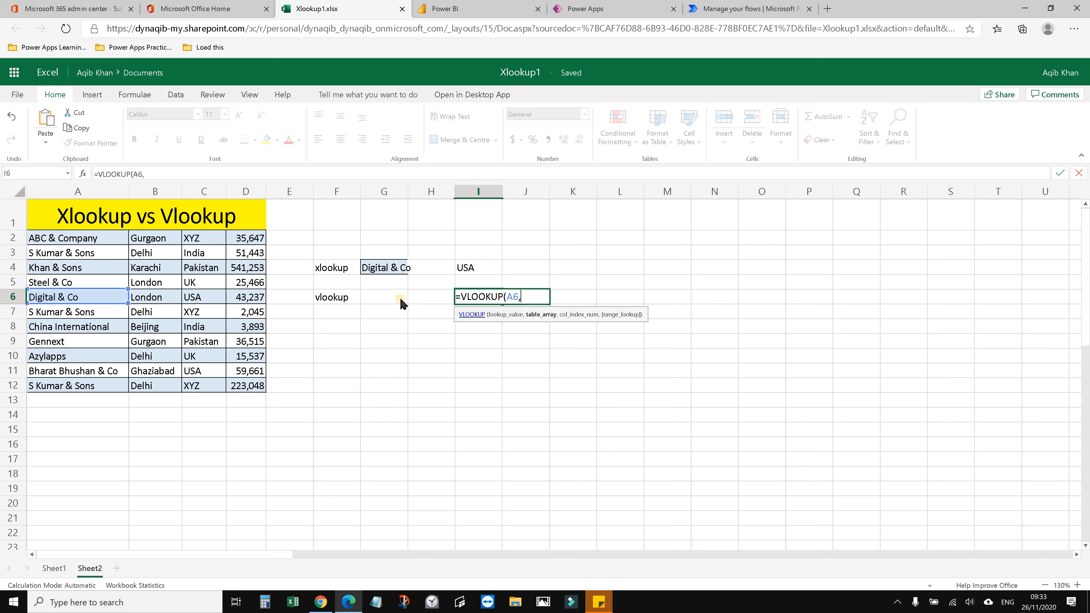
Complete the VLOOKUP formula in I6 with table array A2:D12, column index 3 and FALSE as the range lookup.
left_click_drag(75, 240, 243, 391)
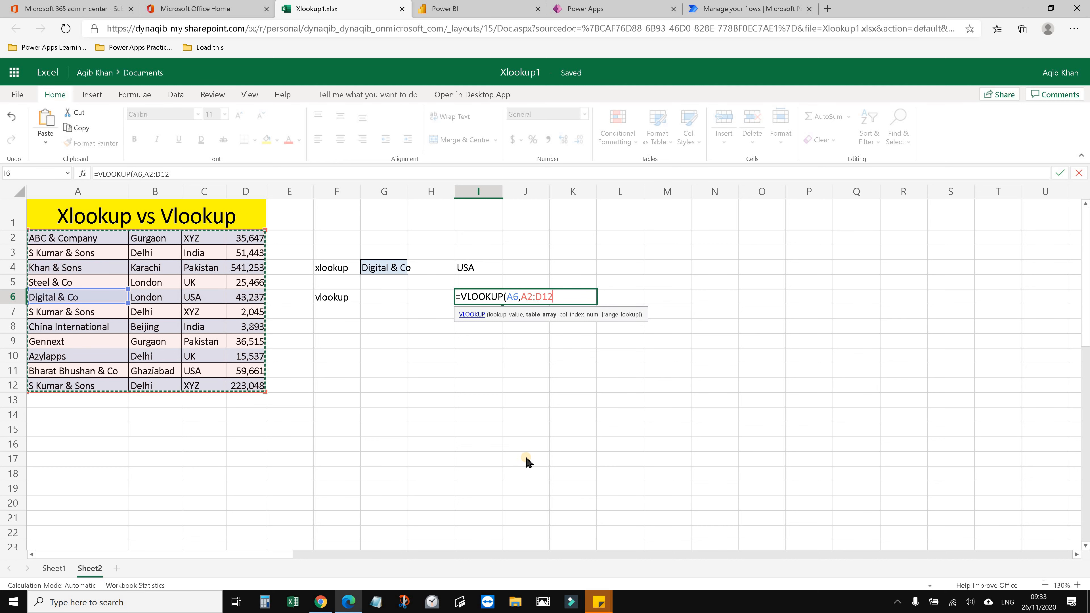
type(",3")
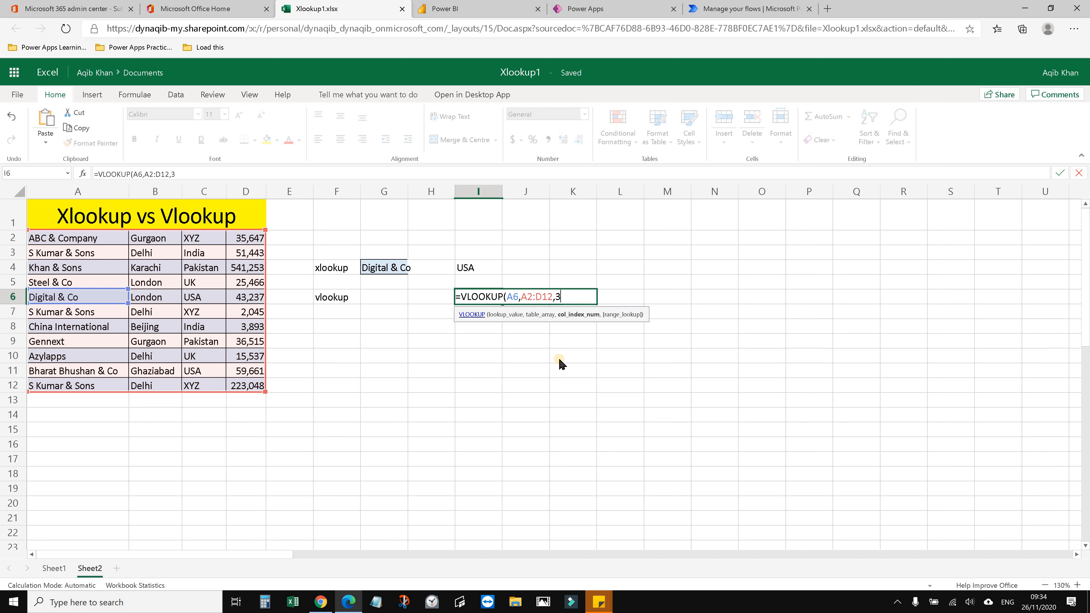
type(",")
type("fal")
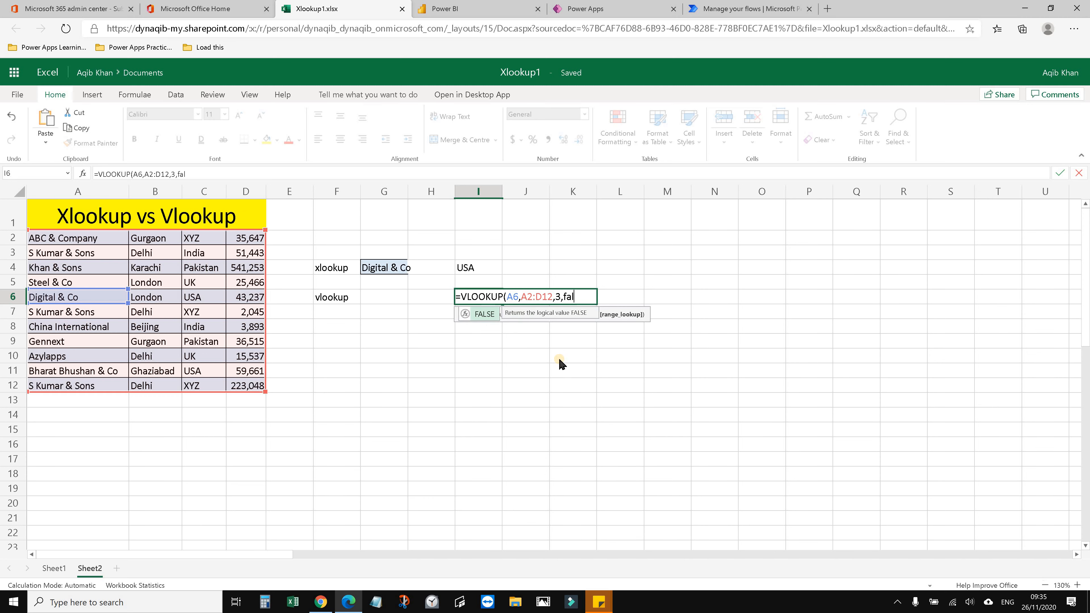
double_click(480, 314)
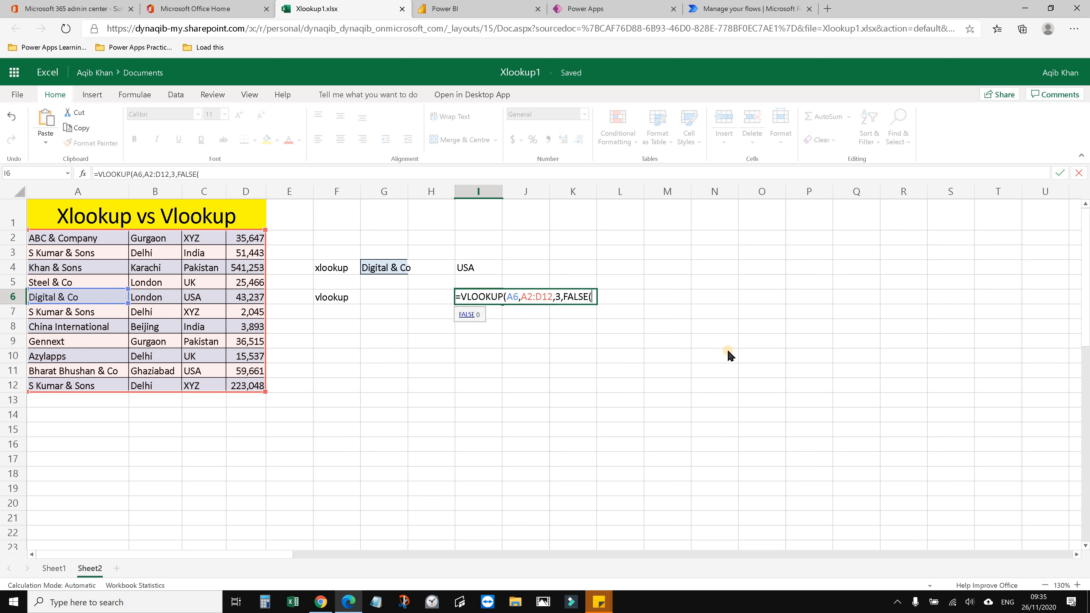
key("BackSpace")
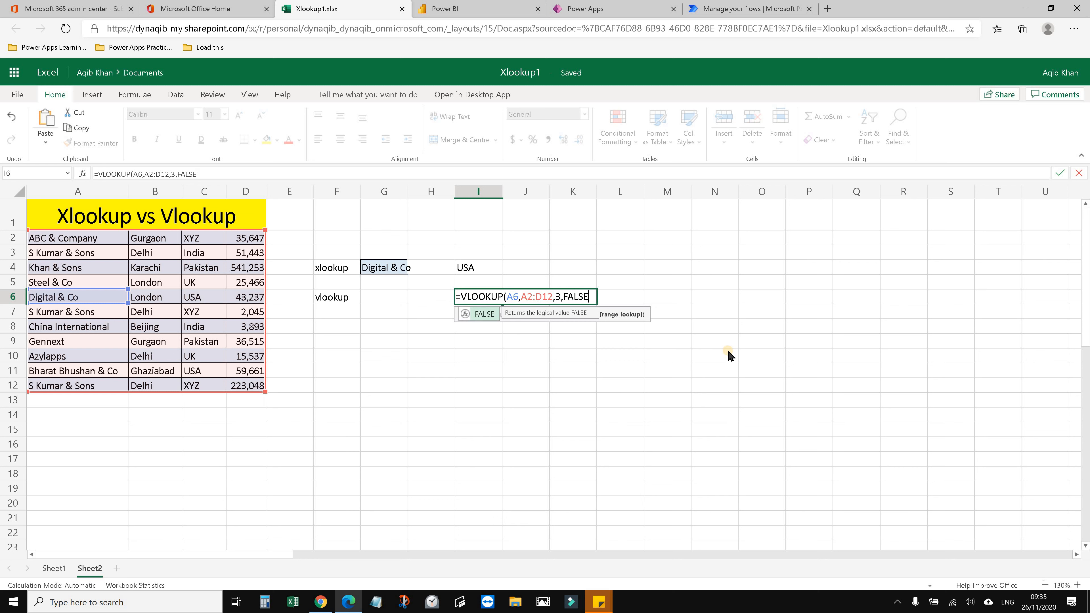
key("Return")
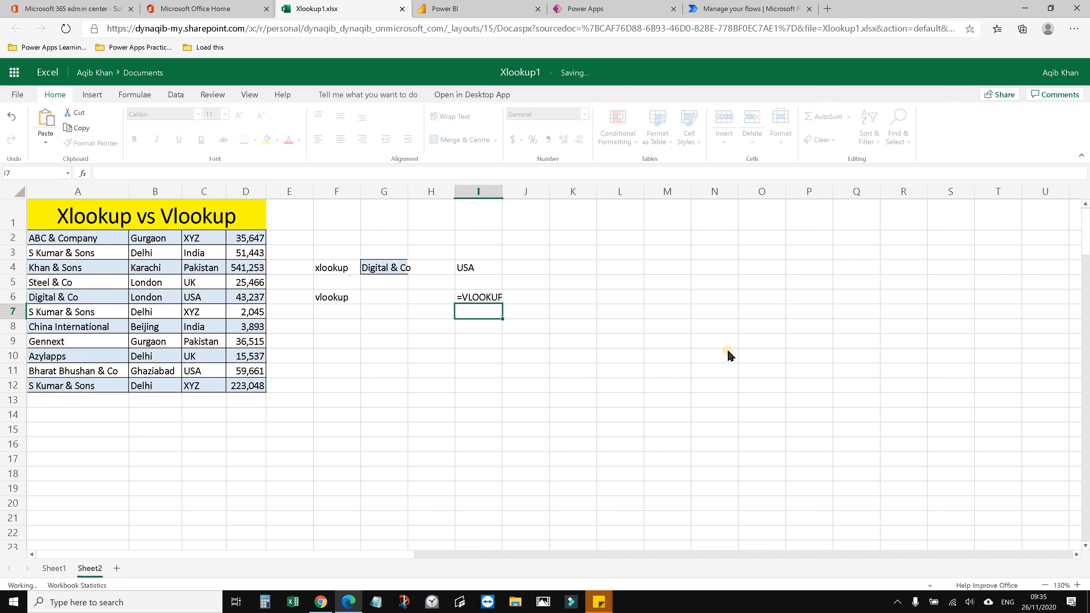
key("Up")
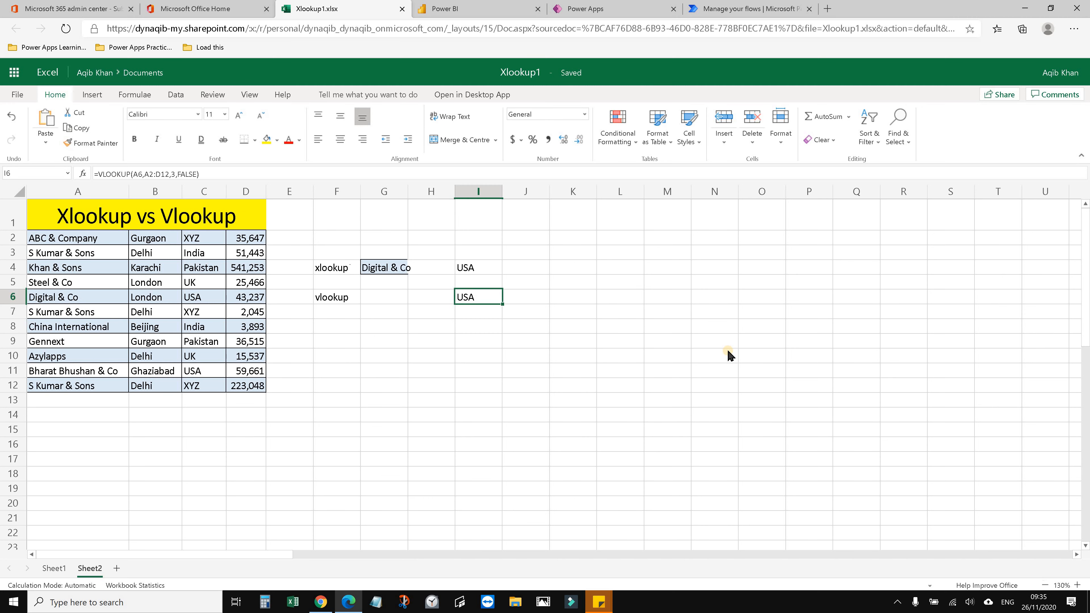
Compare the XLOOKUP row with the VLOOKUP row, checking their labels, results and lookup cells, including the VLOOKUP formula's reference to A6.
left_click(333, 270)
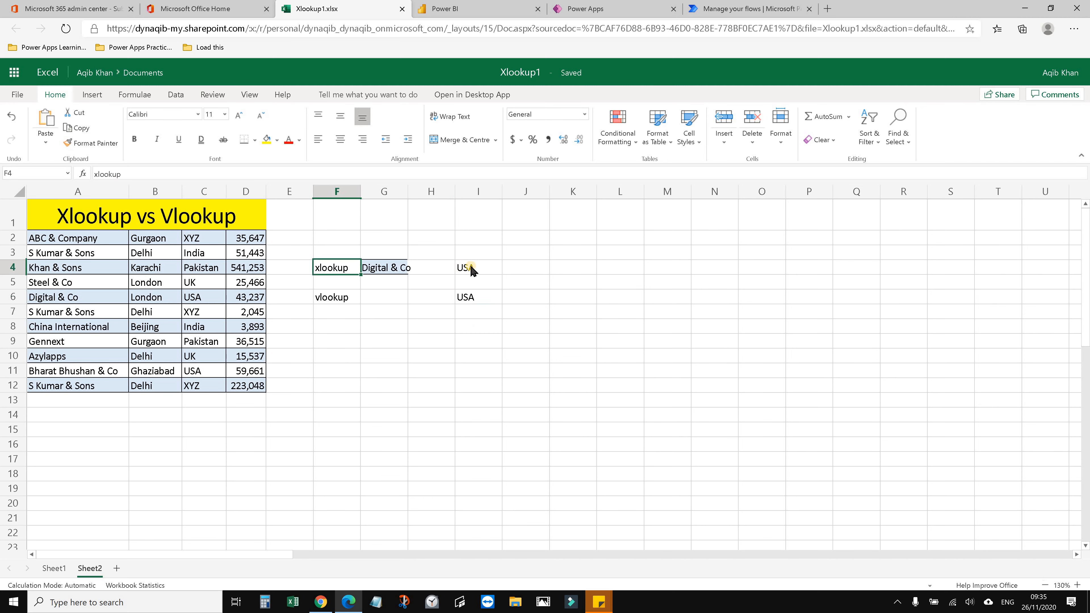
left_click(388, 270)
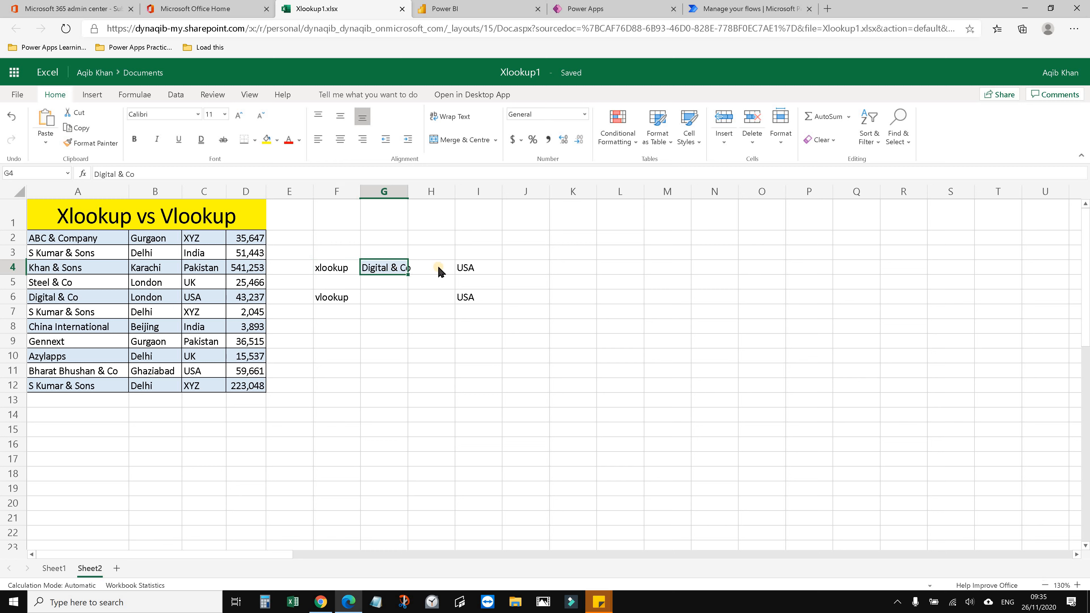
left_click(467, 271)
left_click(334, 298)
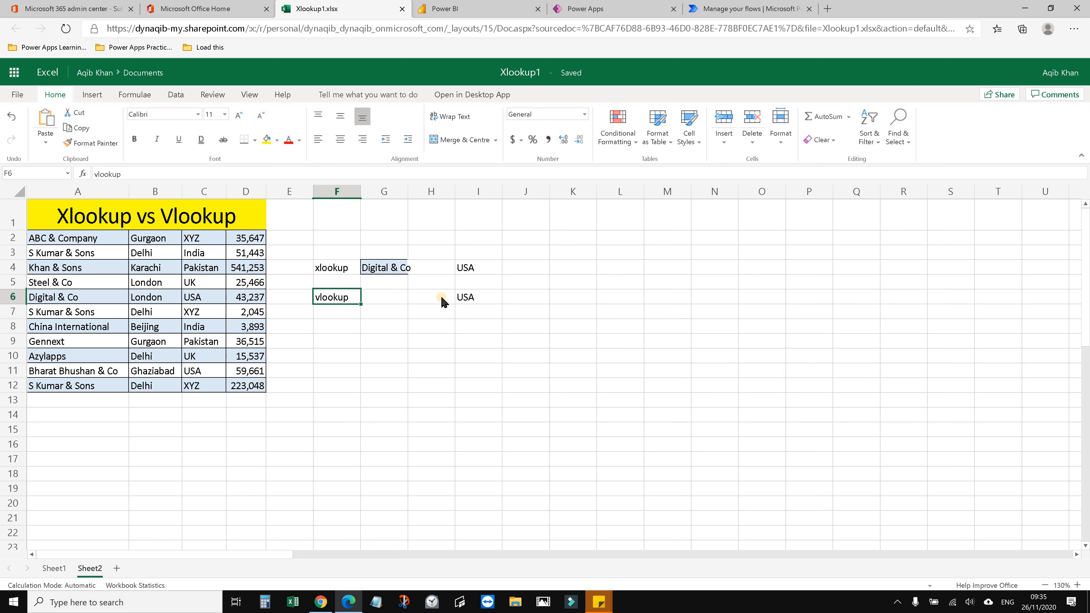
left_click(379, 271)
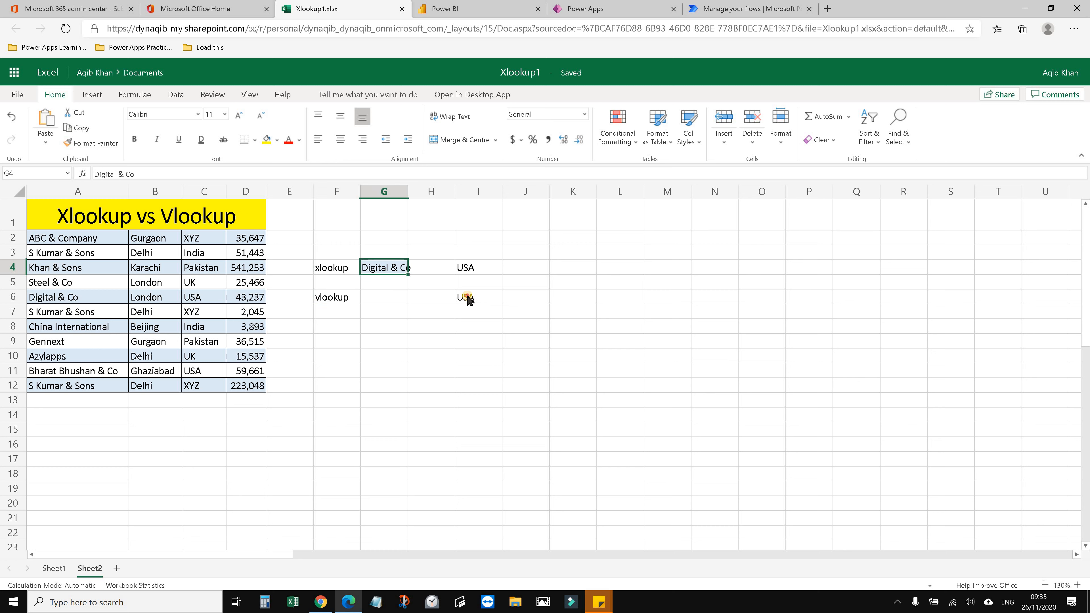
double_click(467, 300)
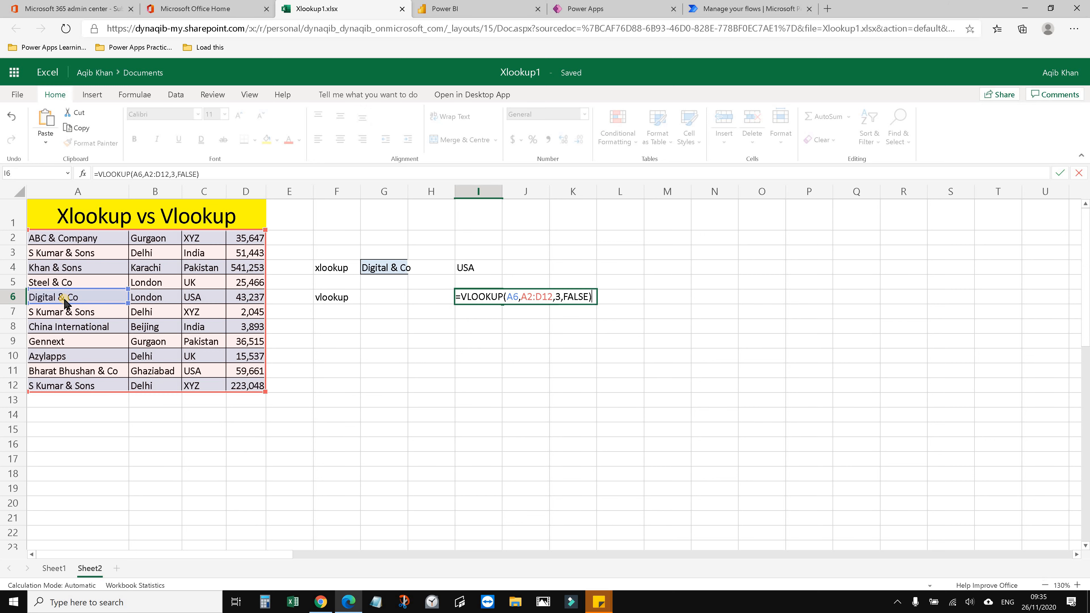
left_click(488, 303)
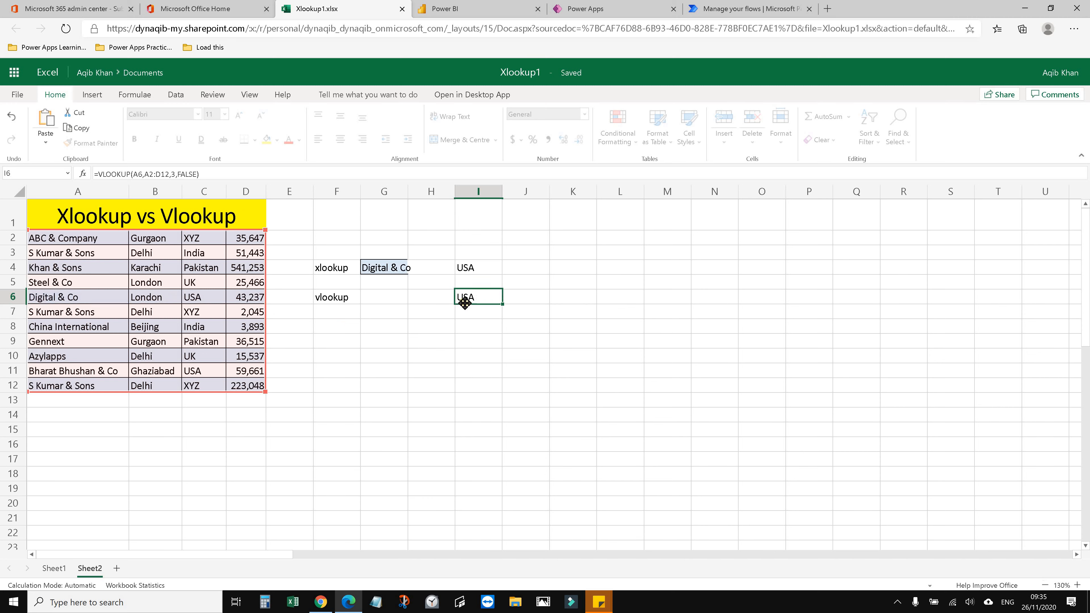
left_click(480, 301)
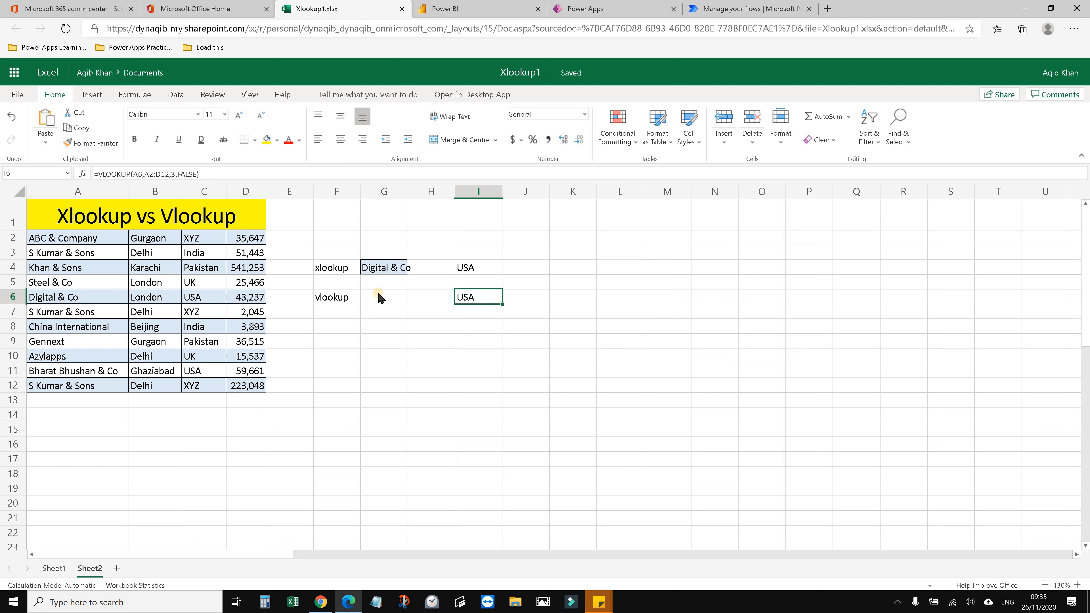
left_click(379, 273)
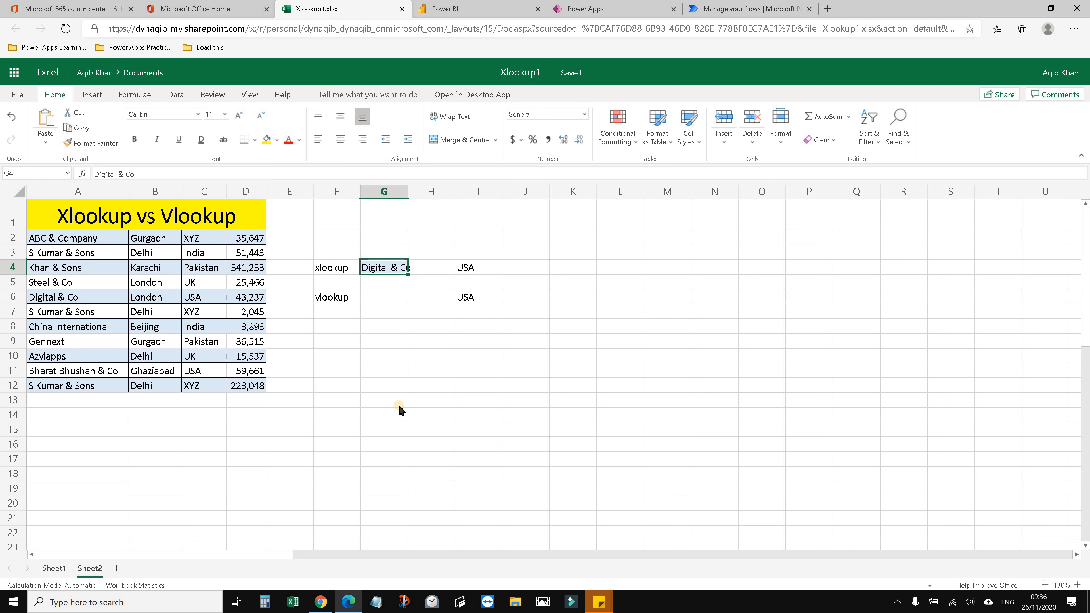
left_click(382, 301)
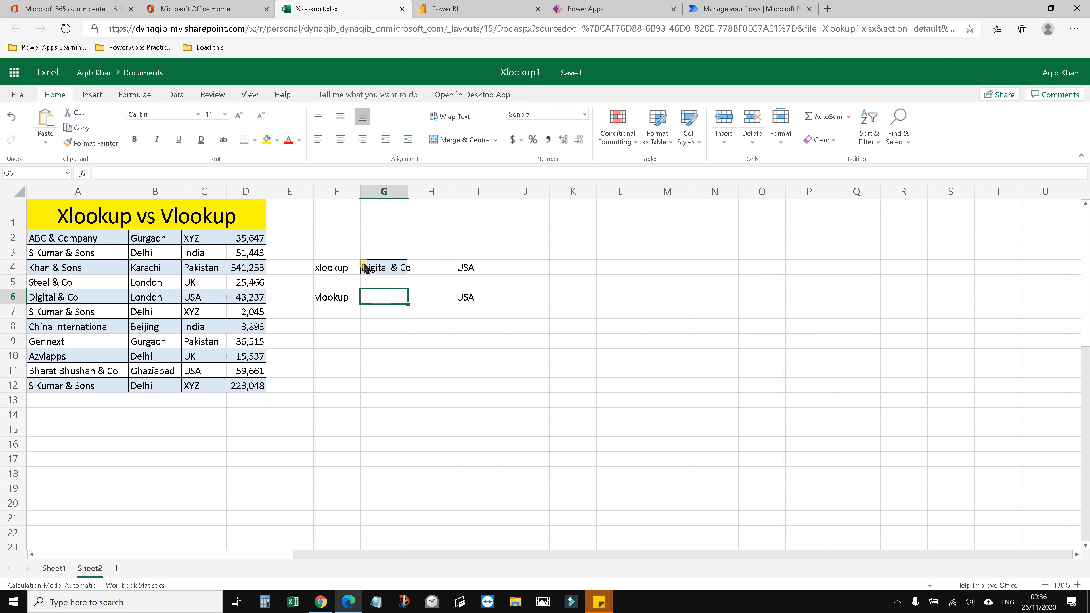
left_click(385, 269)
left_click(392, 302)
left_click(397, 273)
Examine the arguments of the XLOOKUP formula in I4 and the VLOOKUP formula in I6, leaving both formulas as they are.
double_click(464, 268)
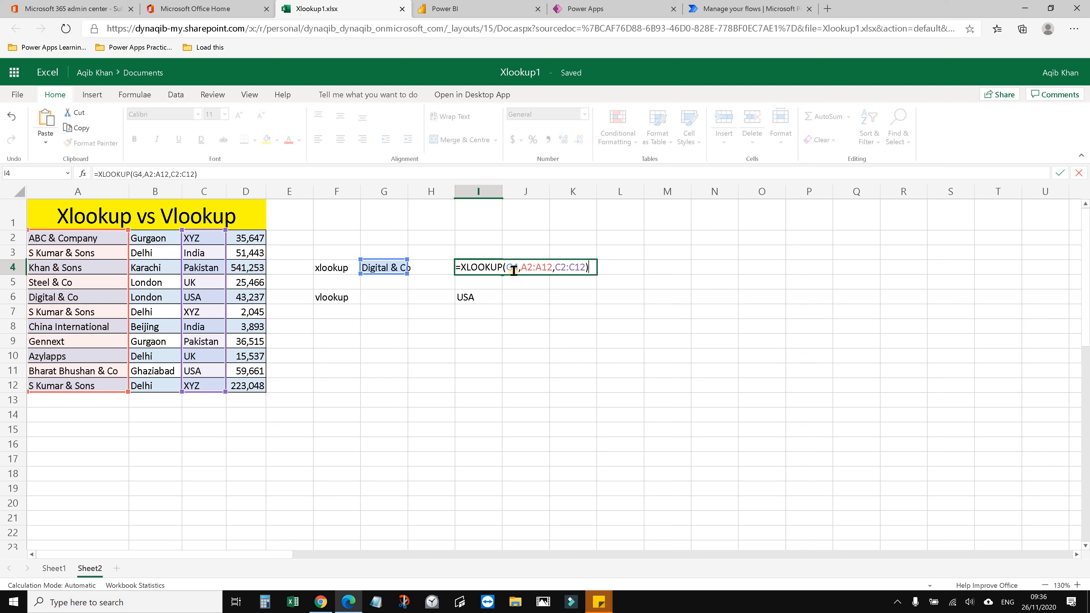
left_click_drag(506, 268, 586, 270)
left_click(542, 306)
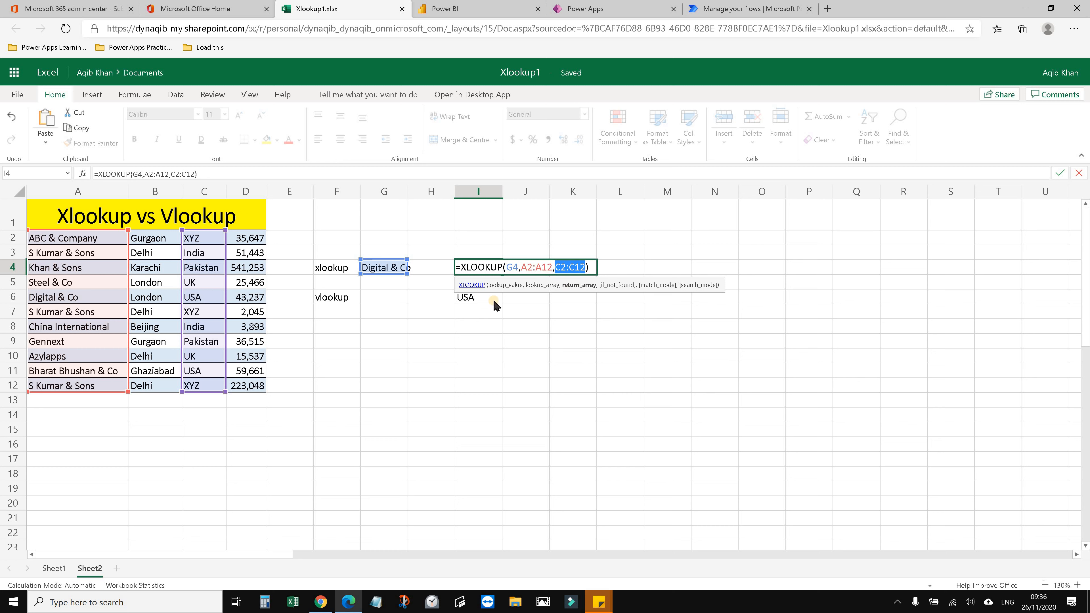
key("Escape")
left_click(475, 298)
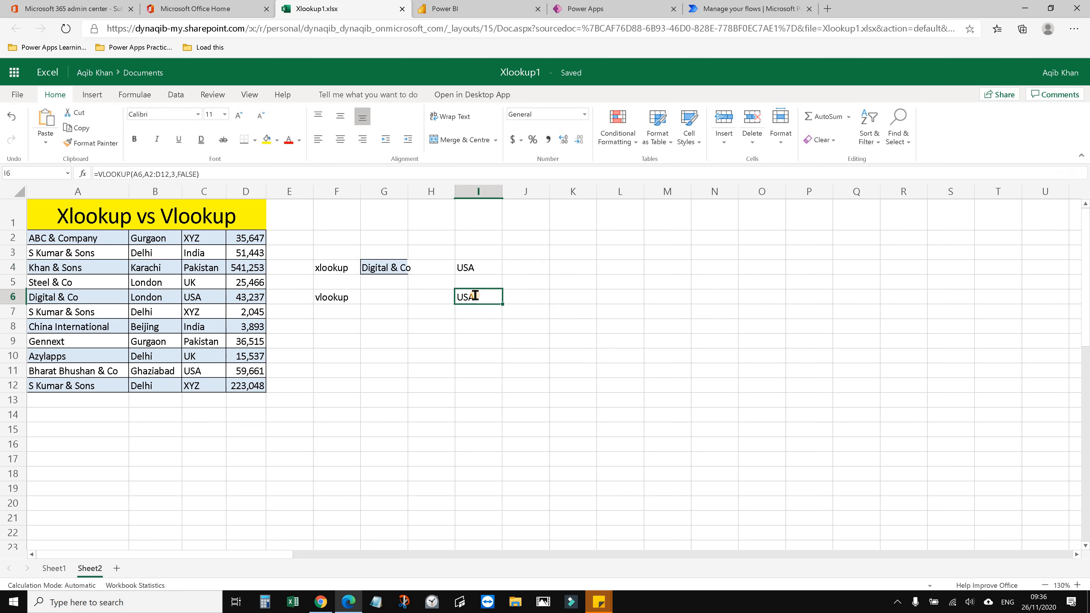
double_click(494, 298)
left_click_drag(508, 298, 560, 298)
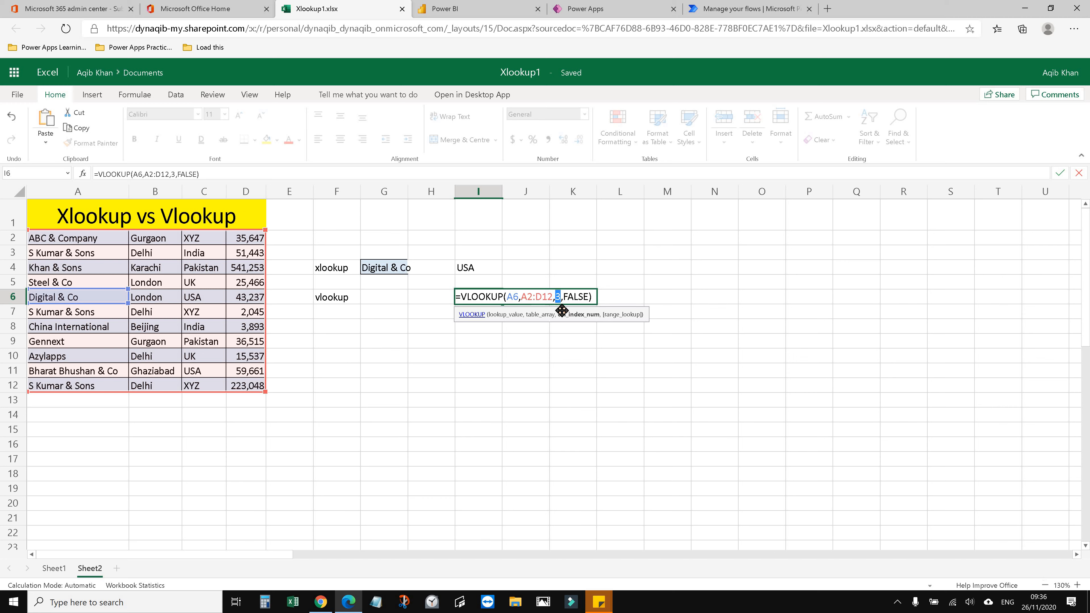
double_click(581, 298)
key("Escape")
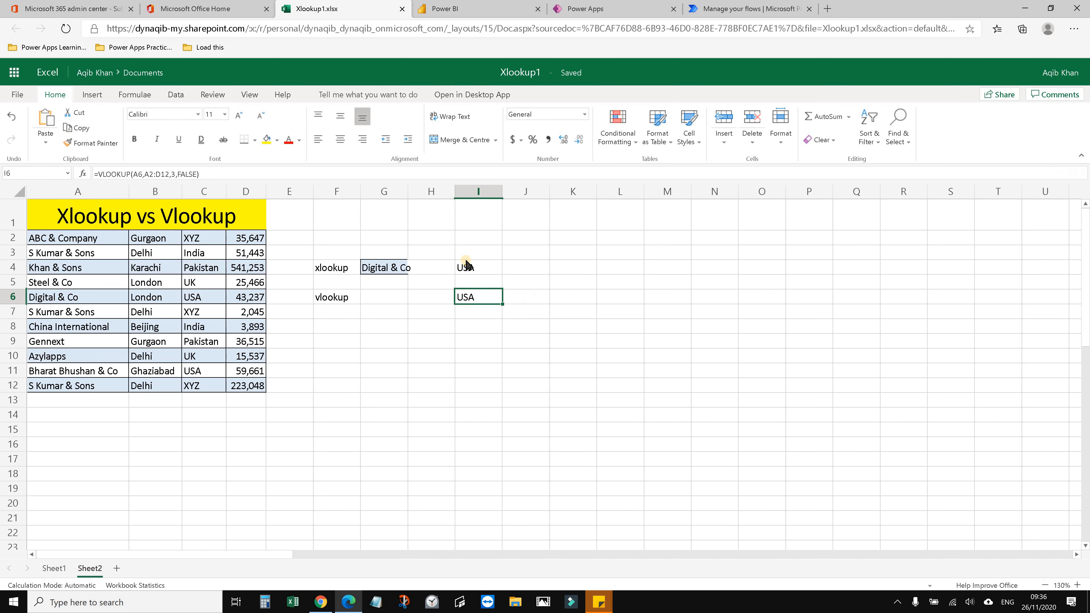
Recheck the formula in I4 against the one in I6, comparing which ranges each function references, without editing either.
left_click(469, 271)
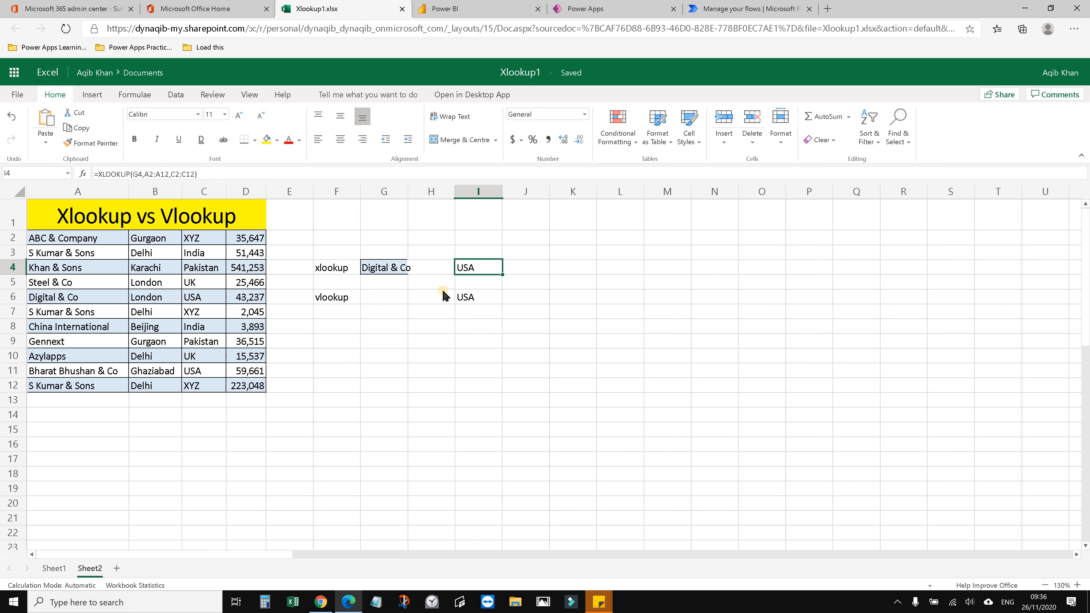
left_click(471, 300)
double_click(471, 300)
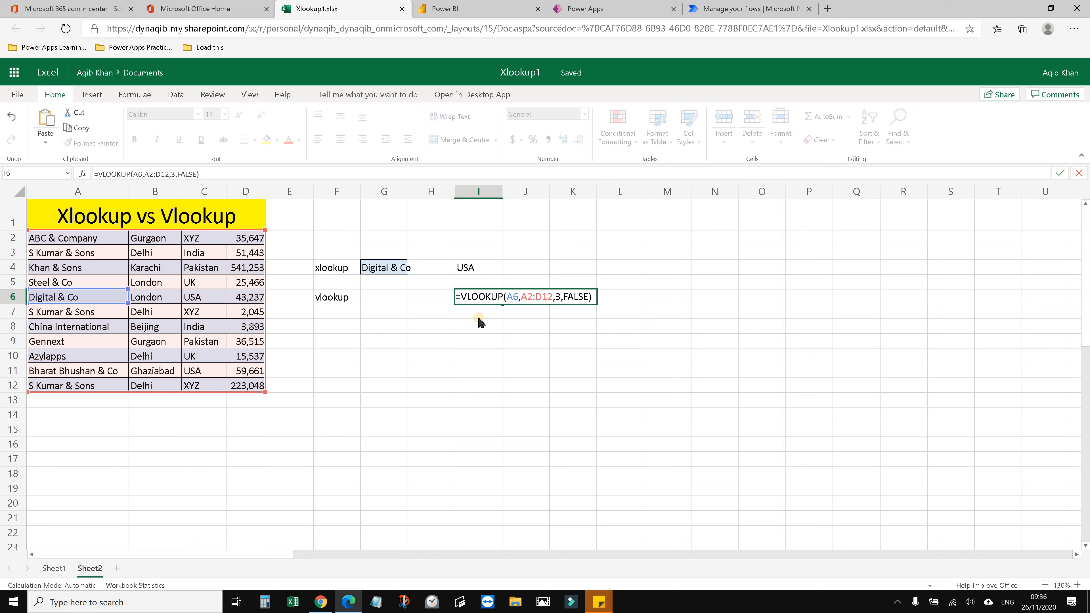
left_click(463, 260)
left_click(480, 268)
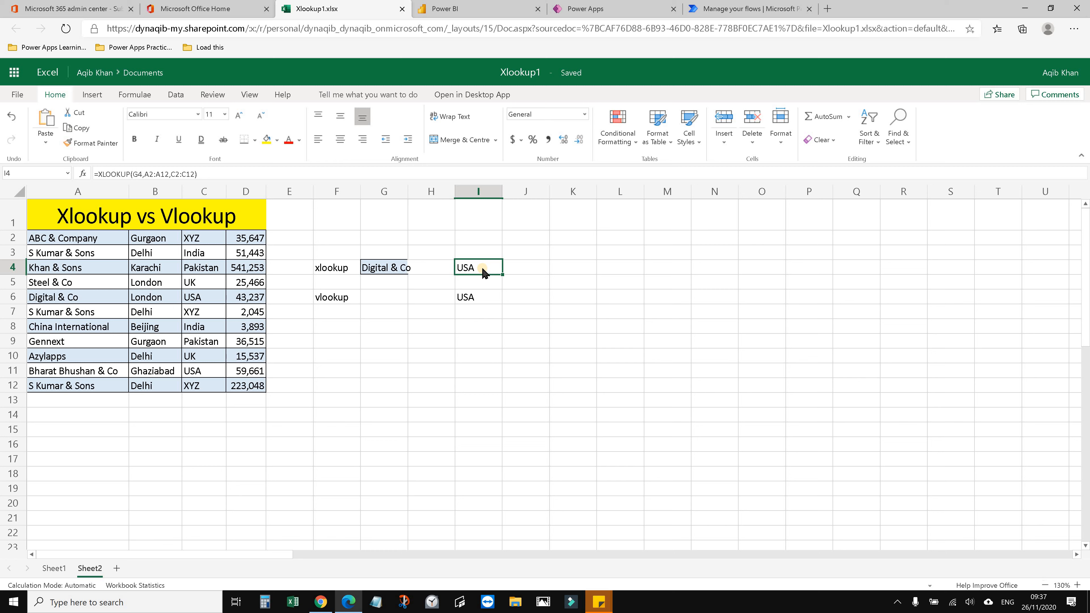
left_click(468, 316)
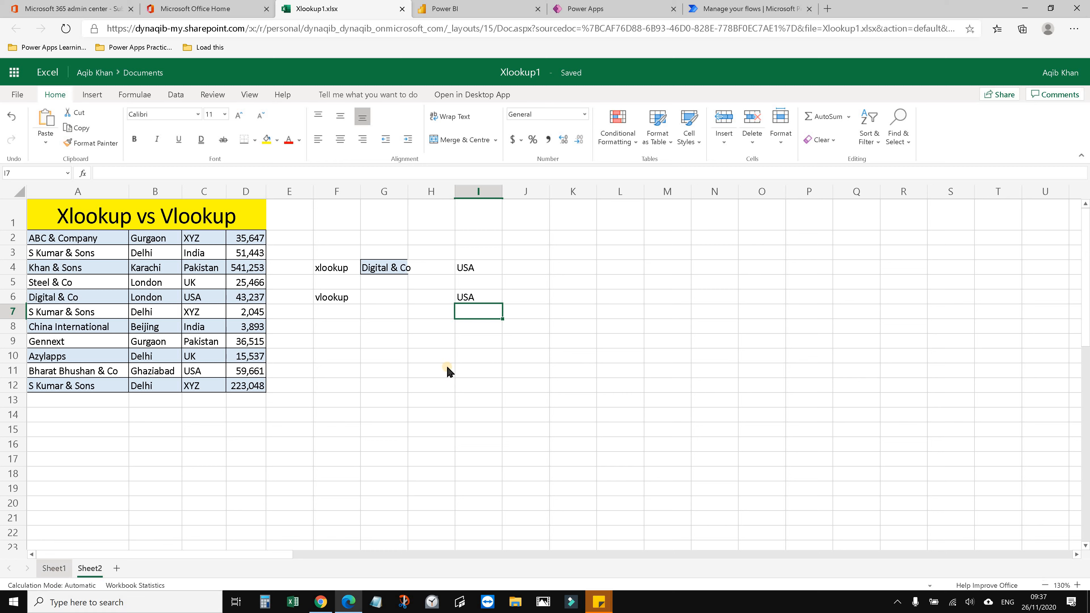
left_click(334, 340)
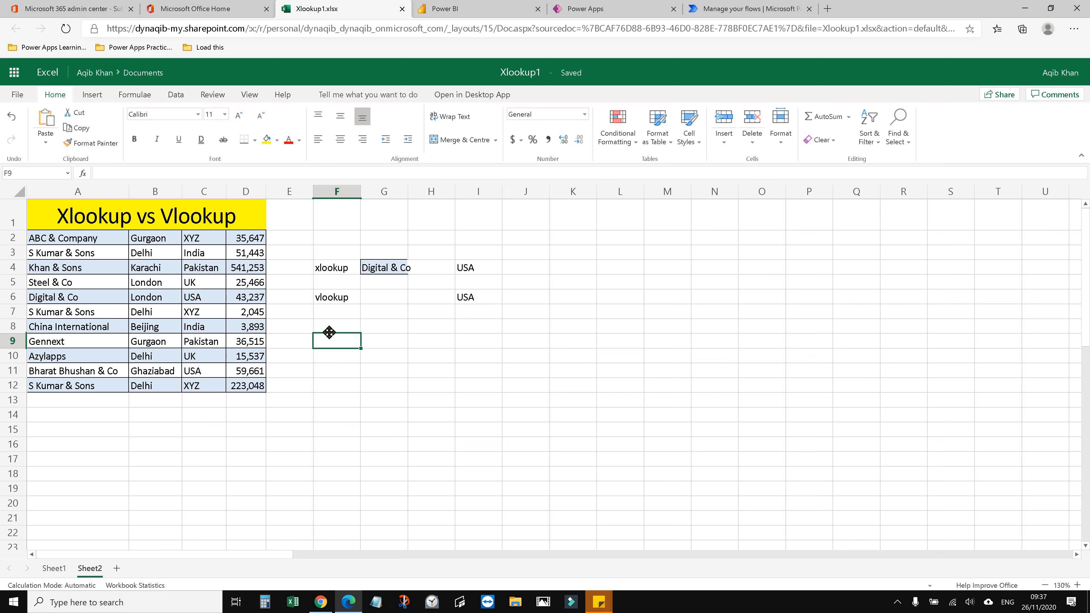
left_click(338, 326)
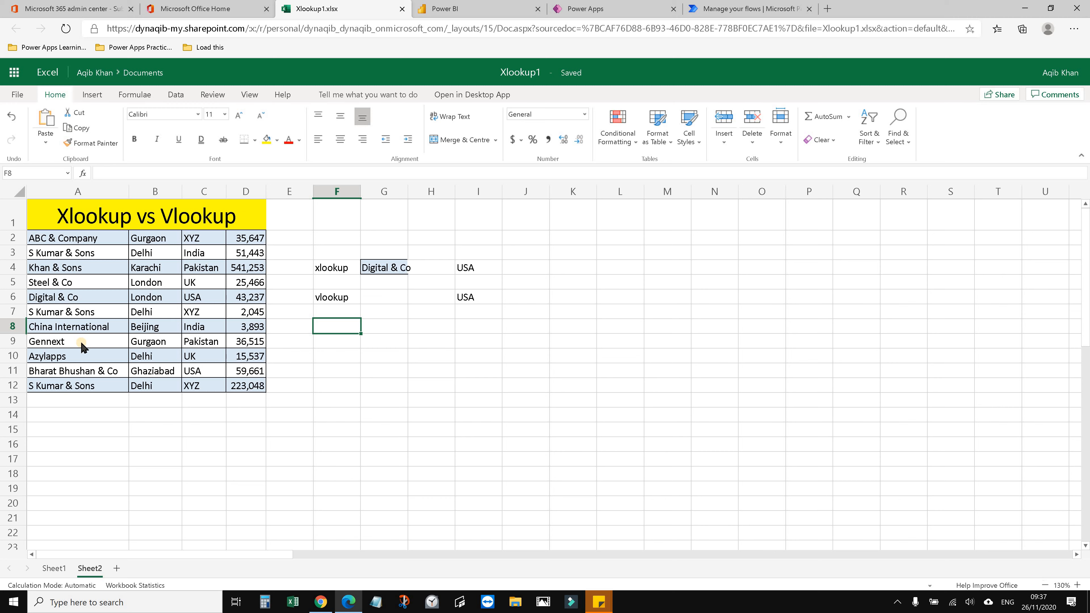
Examine the data table A2:D12 and its individual columns, considering left-to-right and right-to-left lookup directions.
left_click_drag(83, 246, 251, 388)
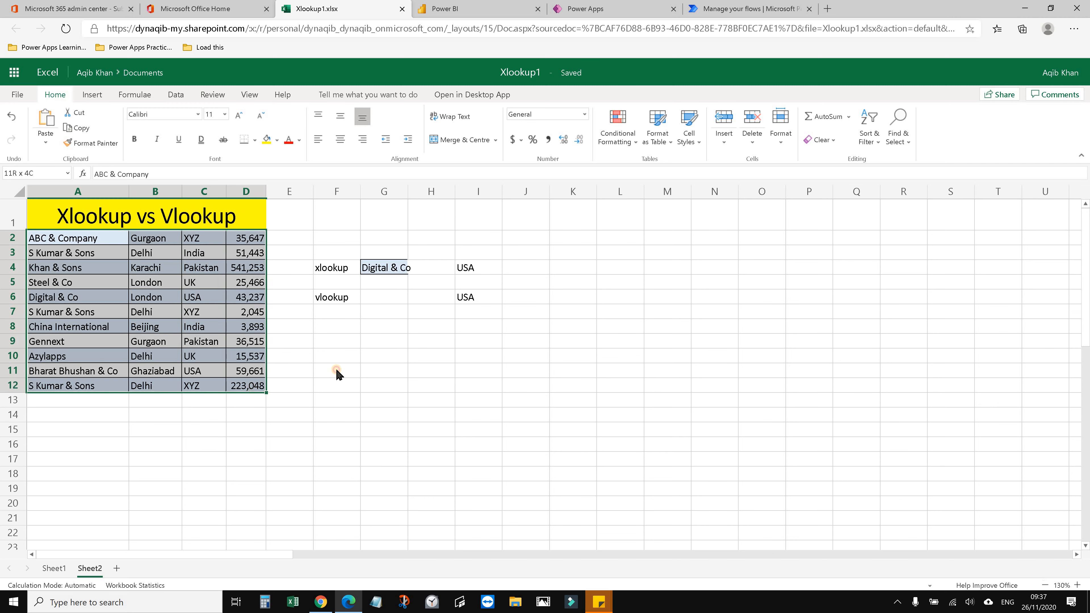
left_click_drag(349, 341, 342, 326)
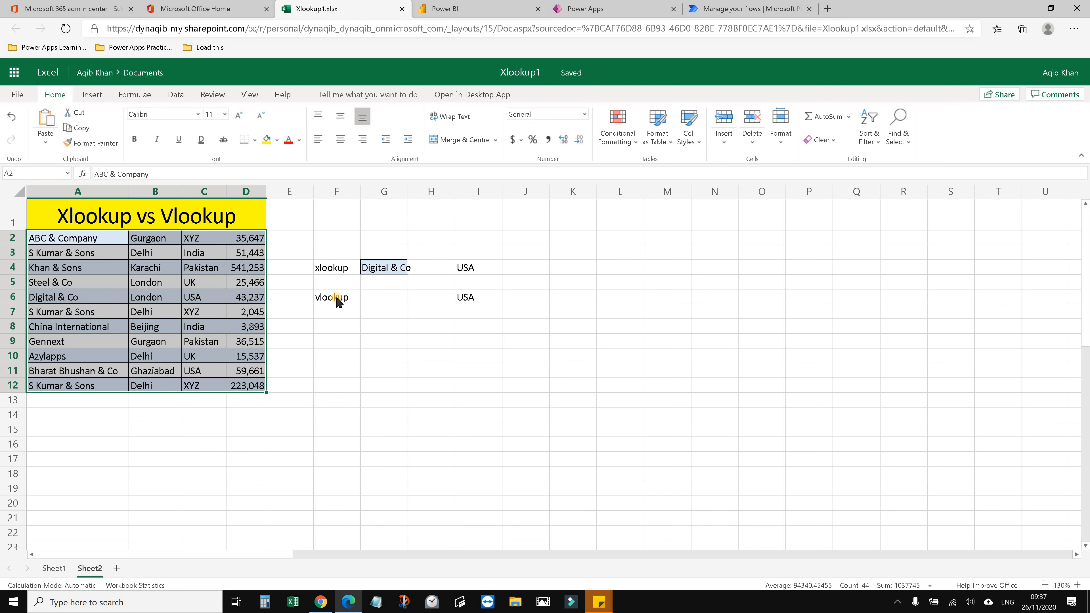
left_click(335, 297)
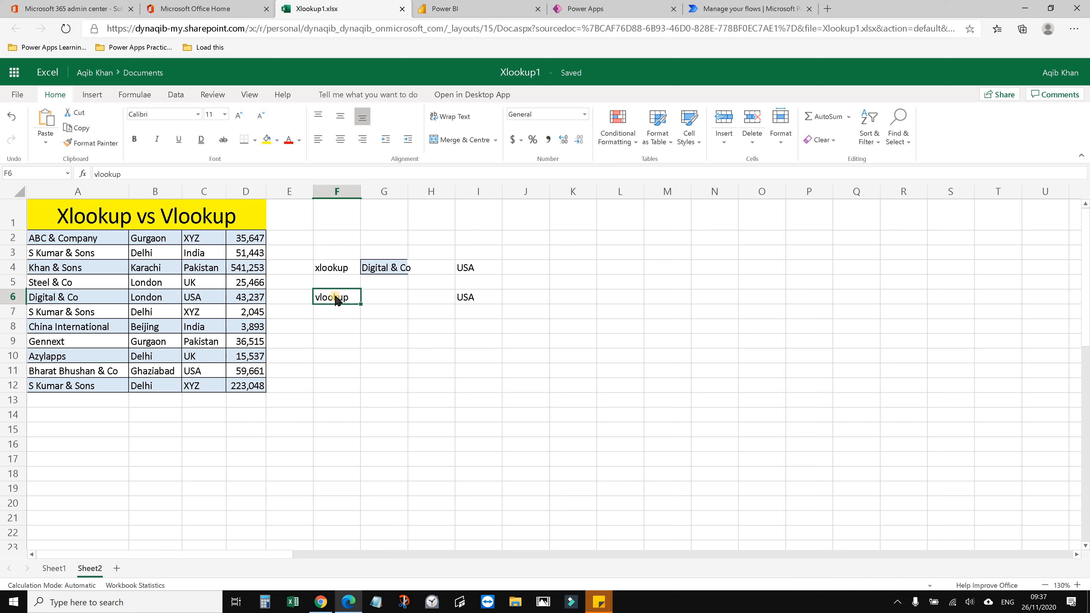
left_click(104, 327)
left_click_drag(113, 243, 110, 384)
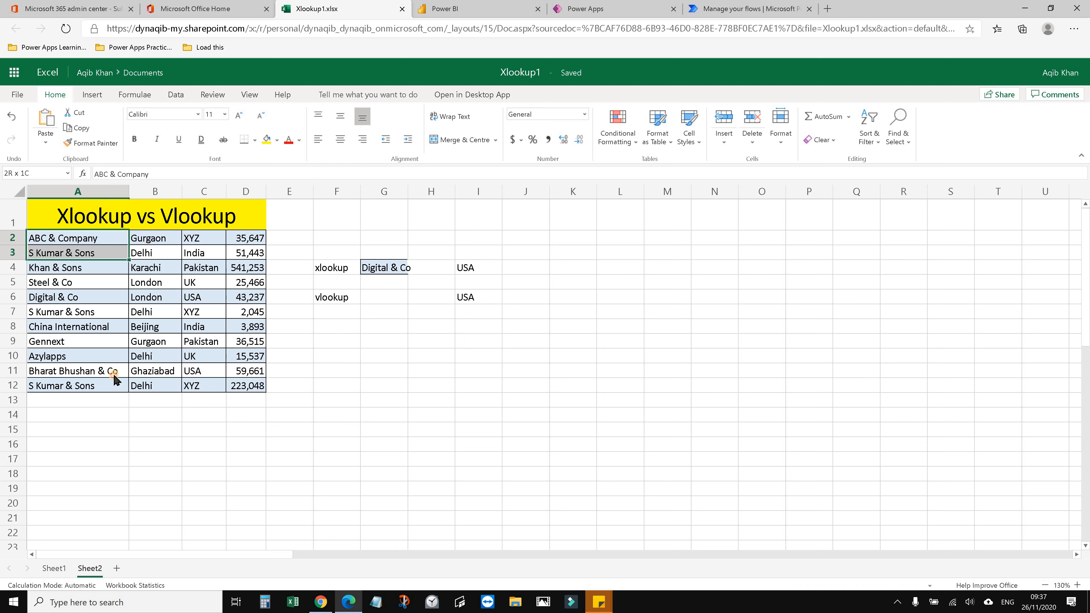
left_click_drag(205, 354, 242, 382)
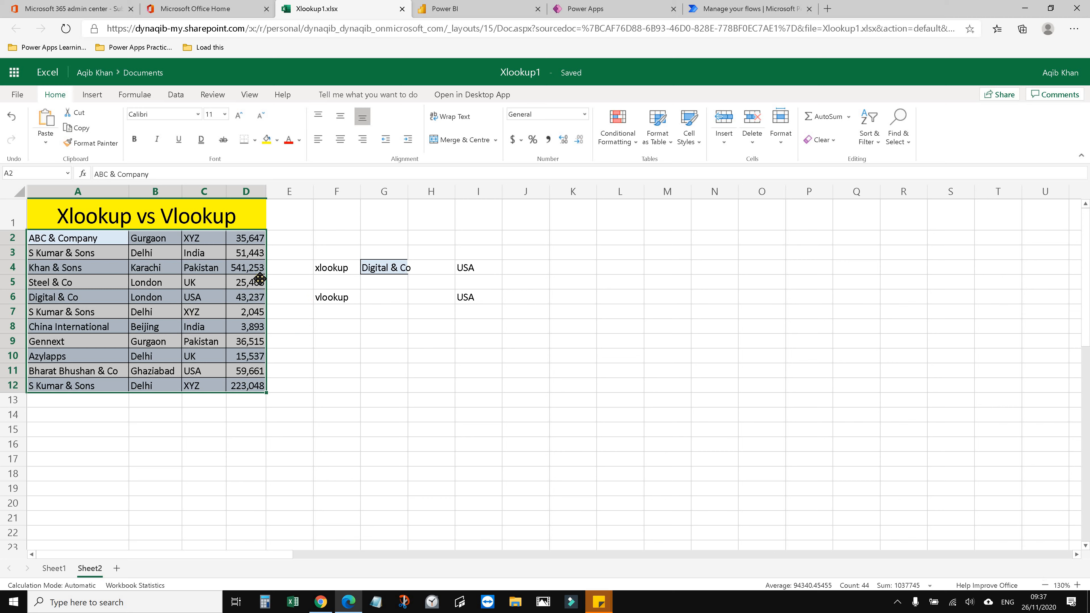
mouse_move(243, 239)
left_mouse_down()
mouse_move(244, 384)
mouse_move(73, 386)
left_mouse_up()
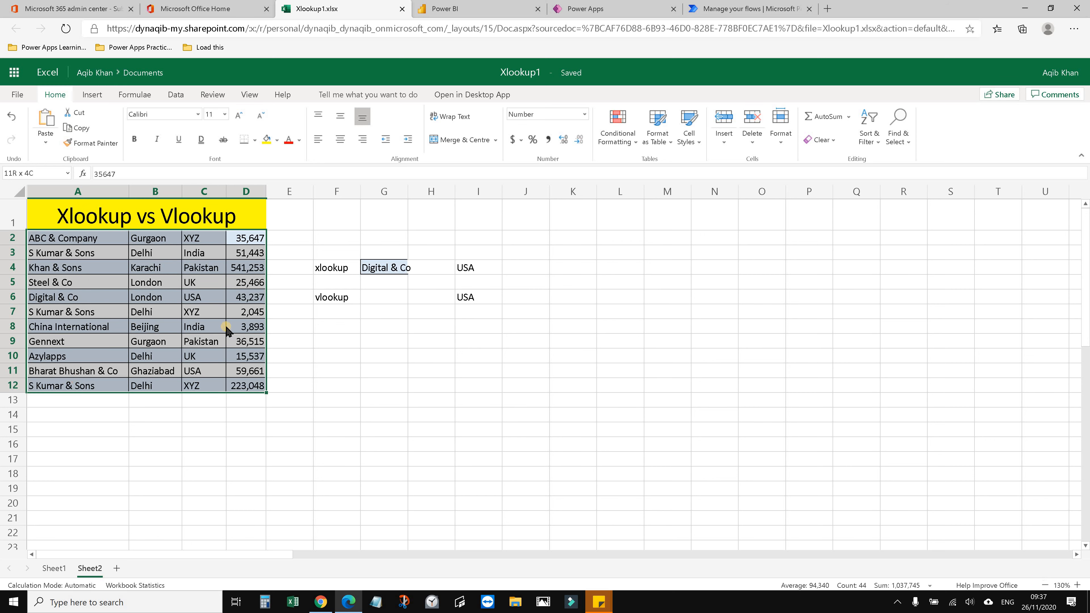
left_click(224, 328)
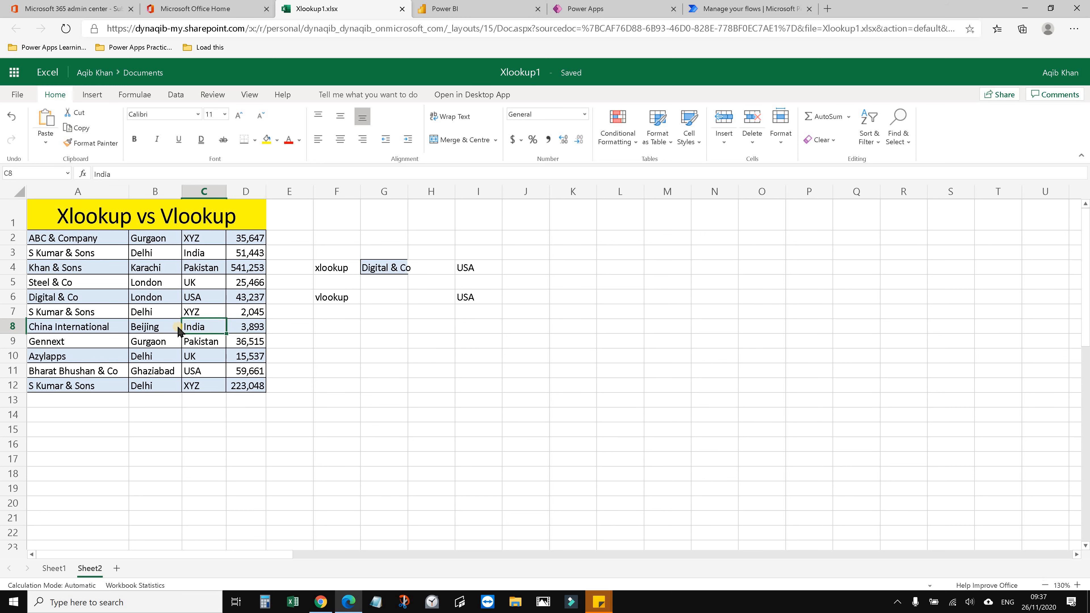
left_click(111, 316)
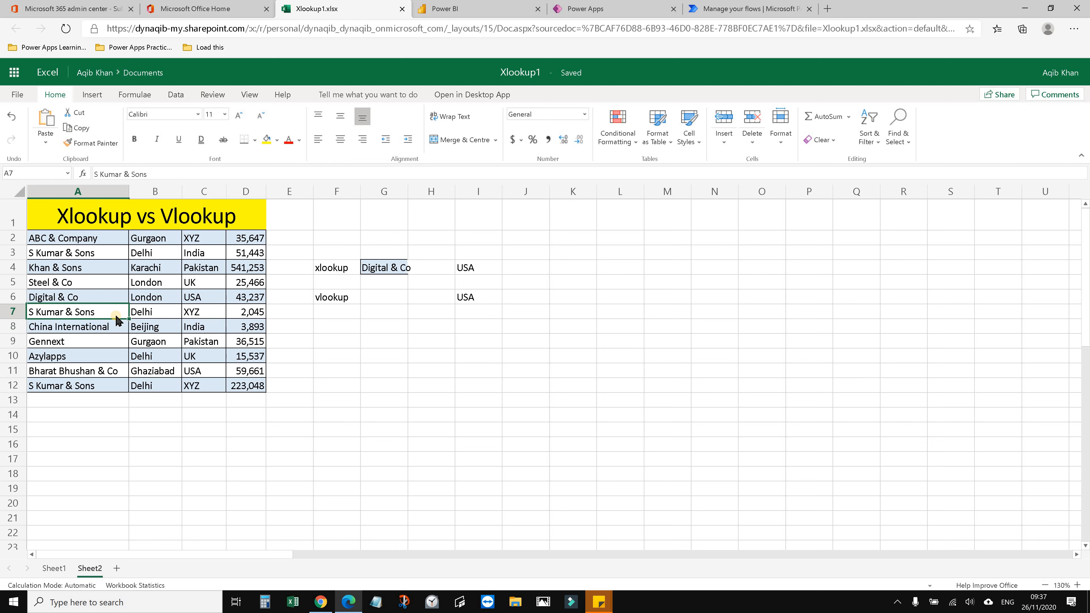
left_click(157, 326)
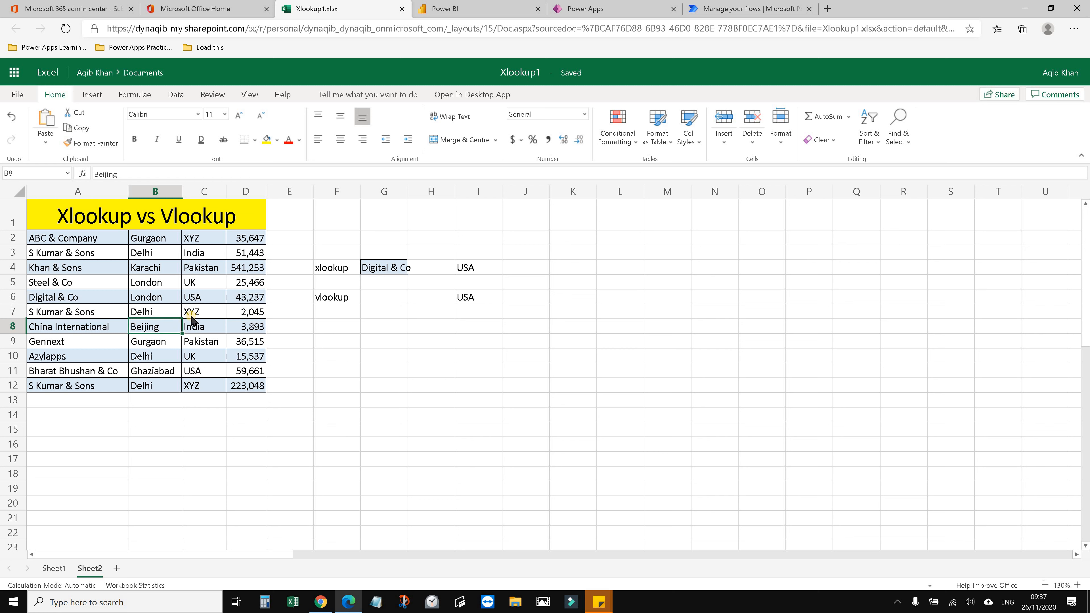
left_click(194, 343)
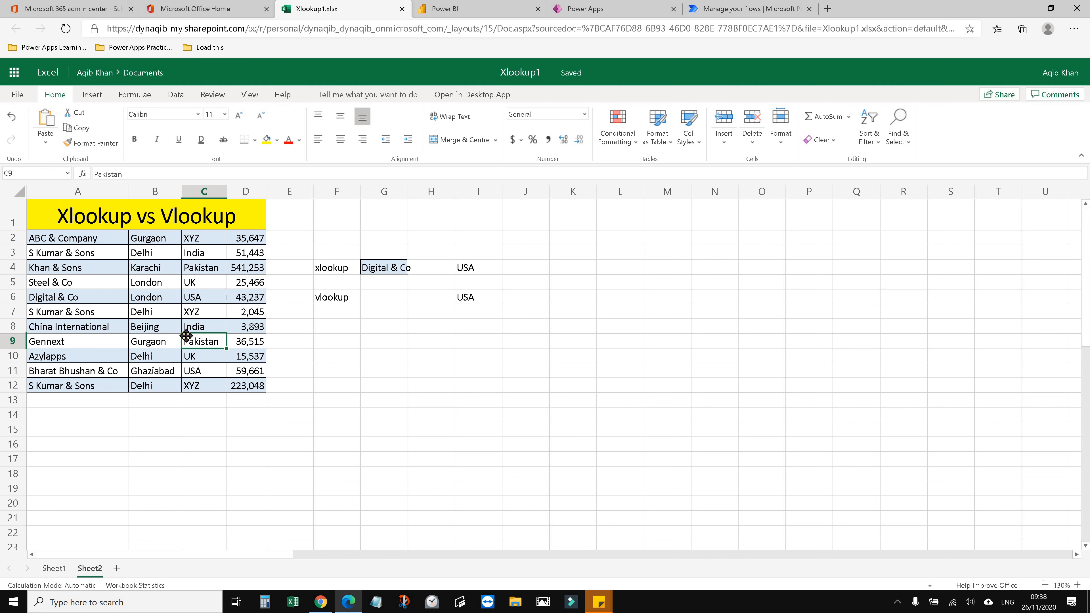
Check the XLOOKUP and VLOOKUP notes on Sheet1, and return to Sheet2 to review the VLOOKUP result and source rows.
left_click(54, 568)
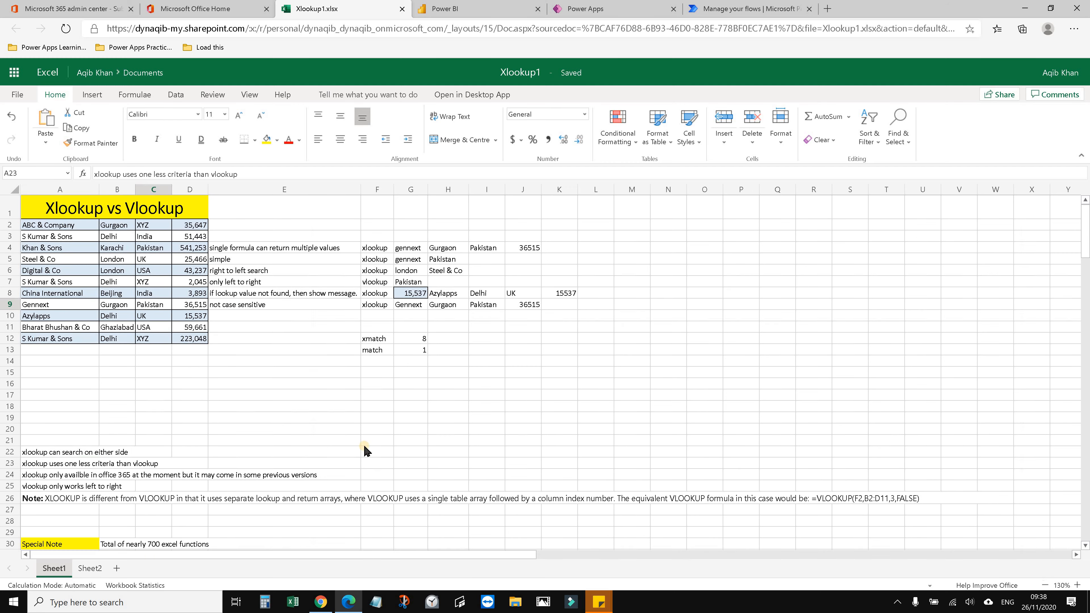
left_click(89, 568)
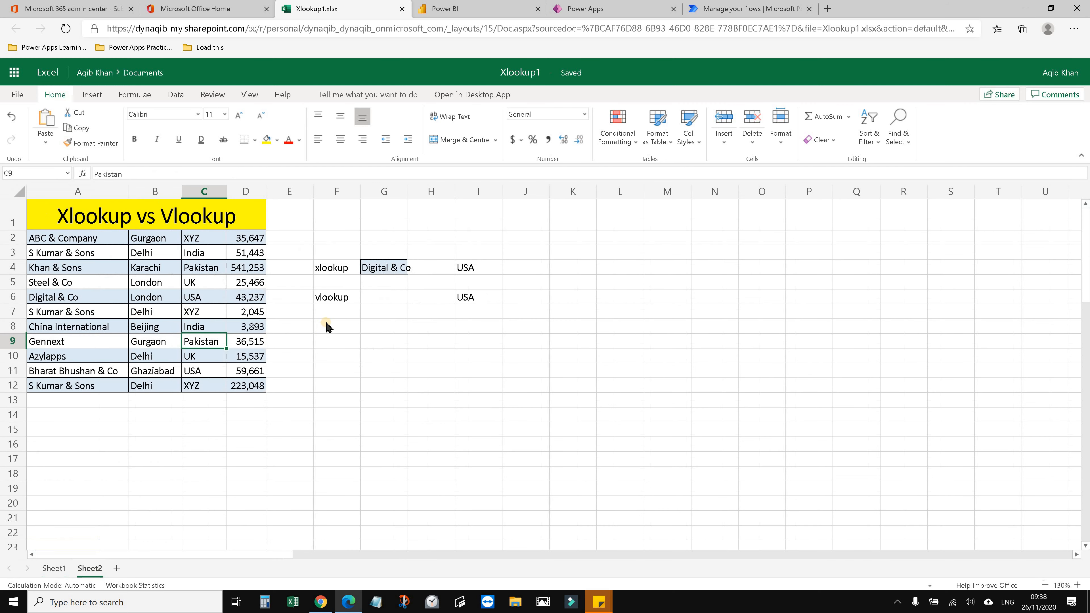
left_click(329, 327)
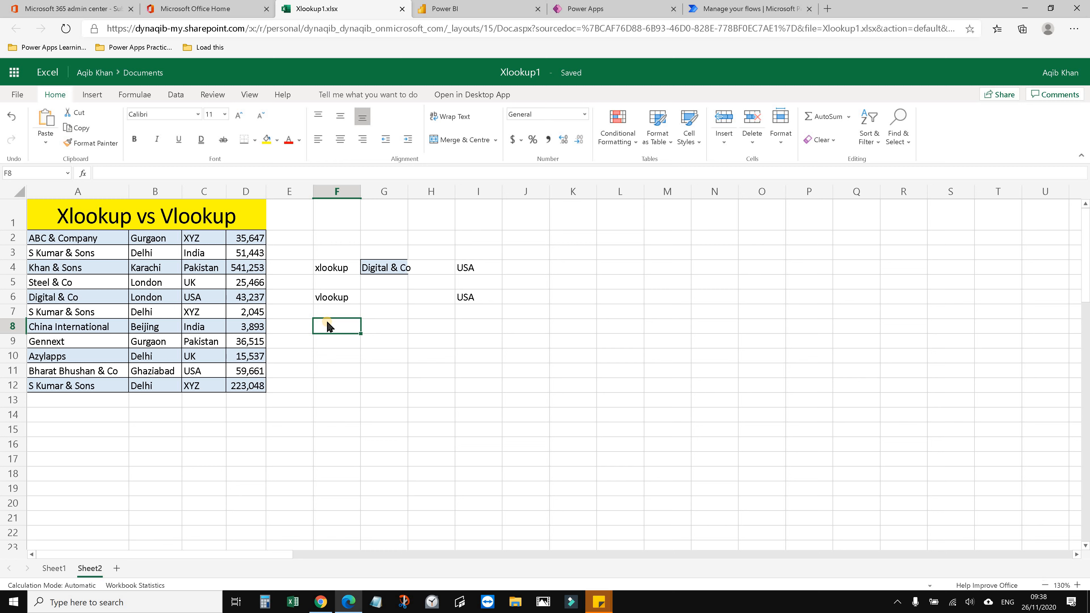
left_click(476, 296)
left_click(158, 288)
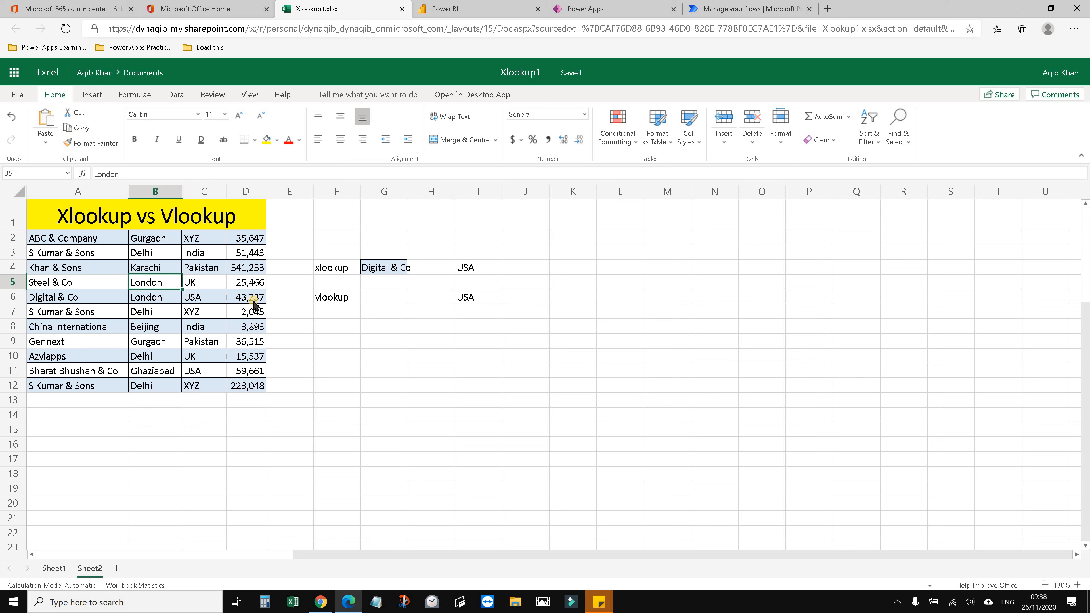
left_click(255, 302)
left_click(326, 328)
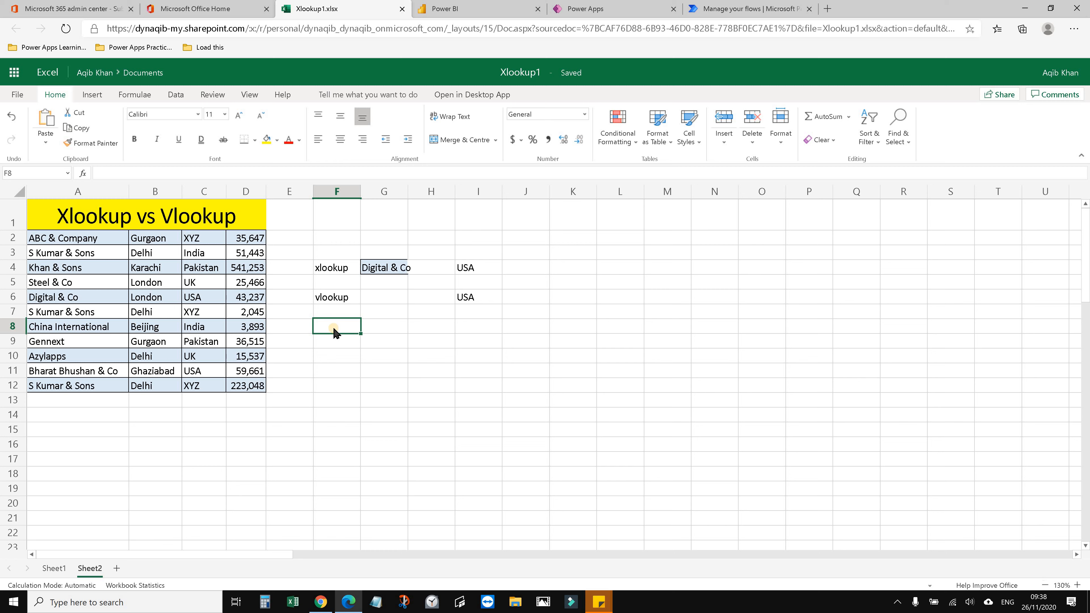
Copy the lookup value Digital & Co from G4 into G8 for another lookup example.
key("Right")
key("Right")
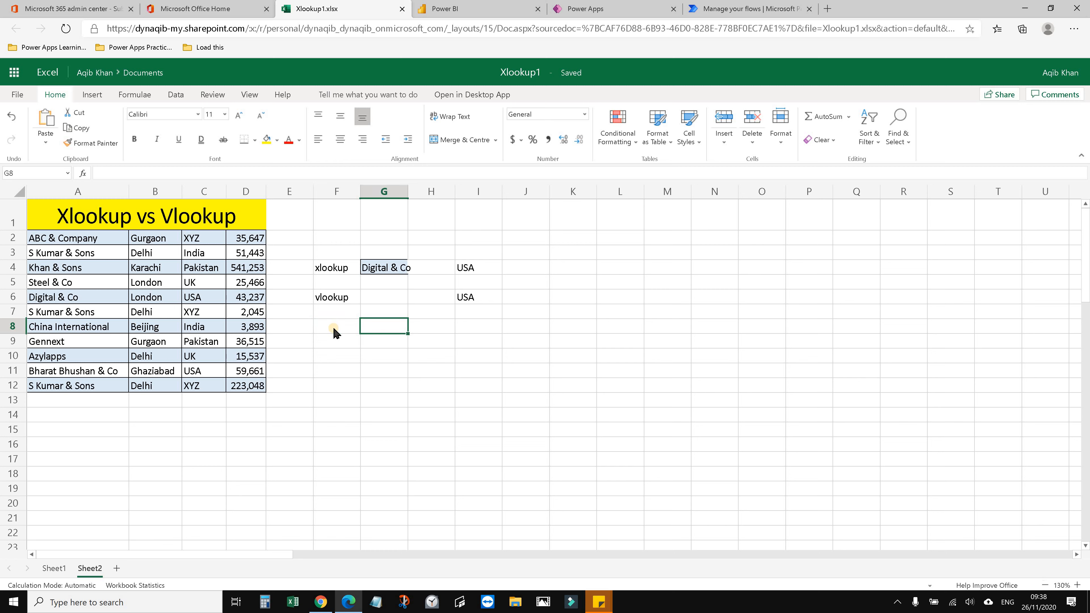
key("Up")
key("Up")
key("Up")
key("Left")
key("Up")
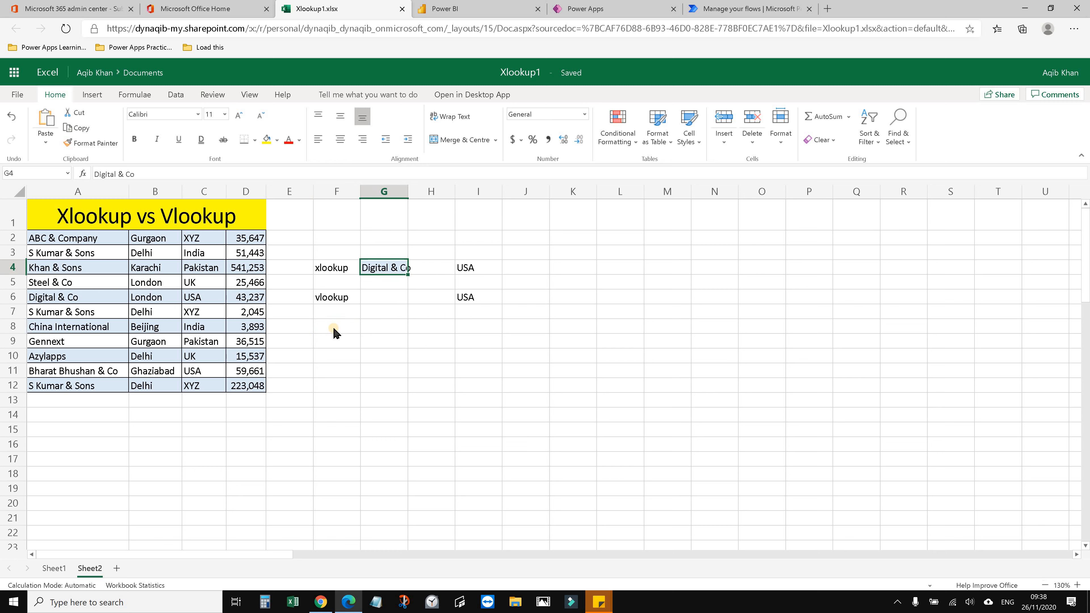
key("Right")
key("Left")
key("ctrl+c")
left_click(372, 328)
key("ctrl+v")
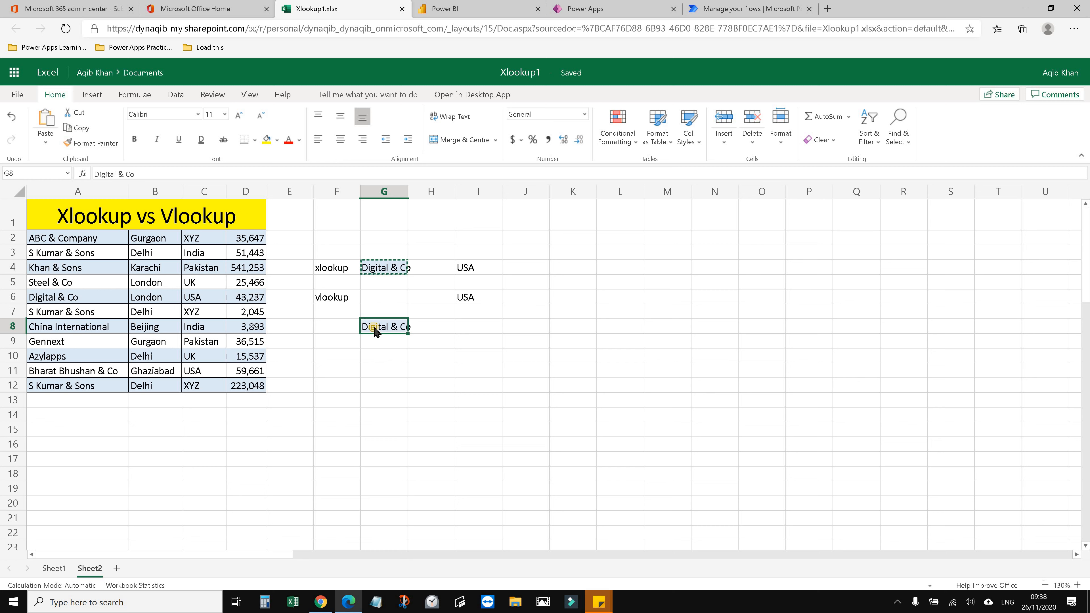
key("Tab")
left_click(374, 331)
key("Tab")
key("Tab")
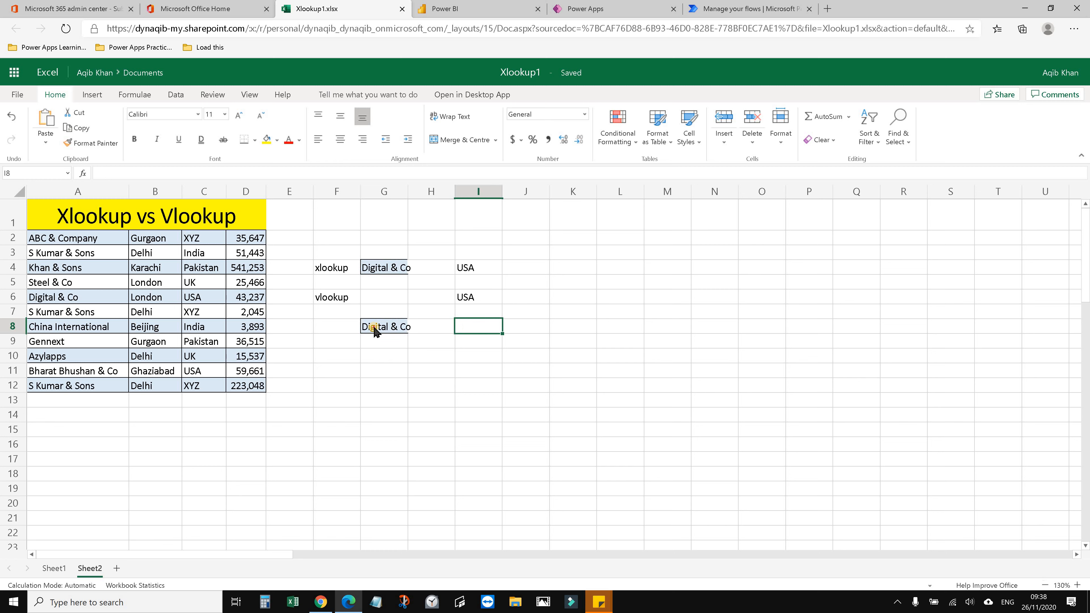
Start an XLOOKUP formula in I8 with G8 as the lookup value.
left_click(375, 329)
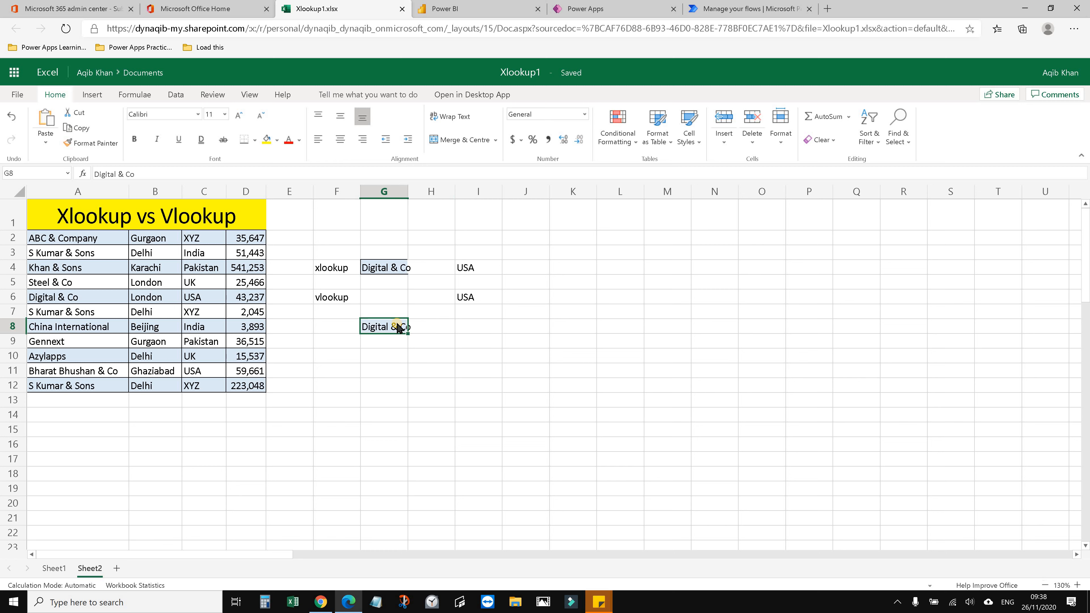
left_click(92, 239)
left_click_drag(244, 357, 250, 371)
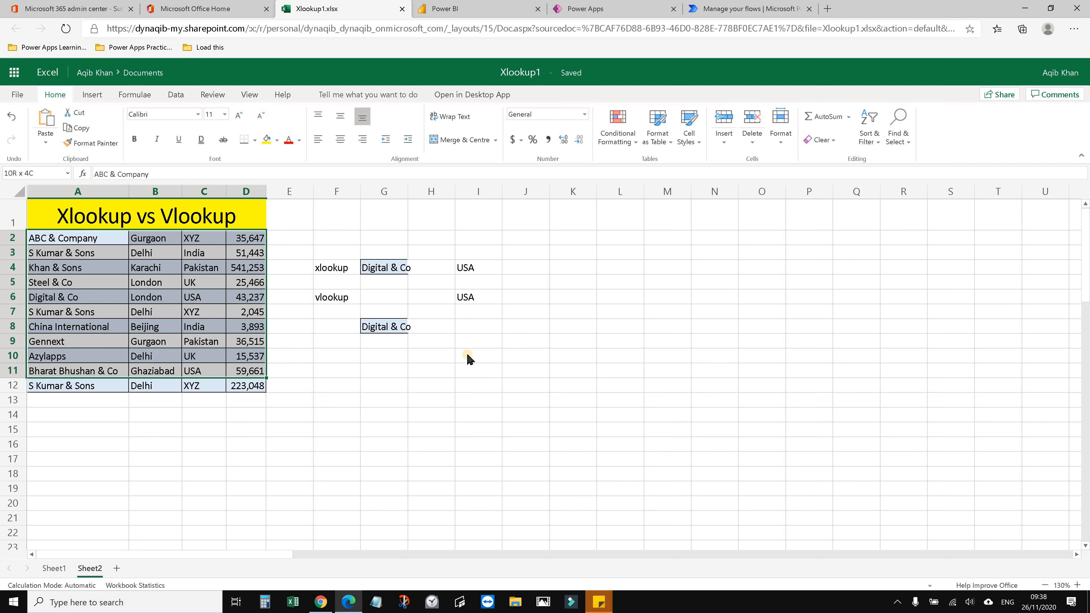
left_click(467, 322)
type("=")
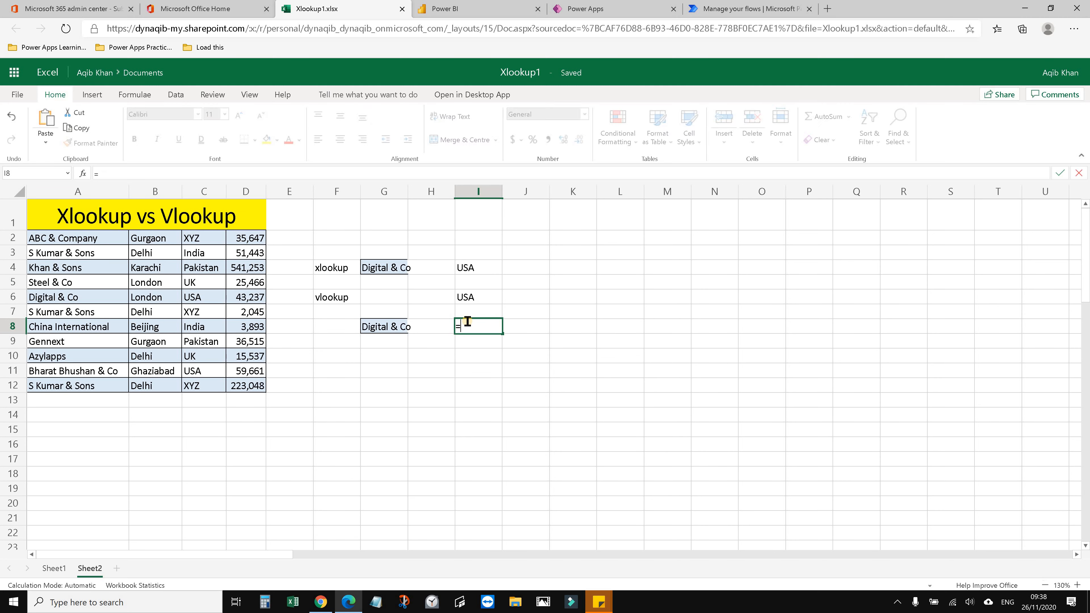
type("xl")
key("Tab")
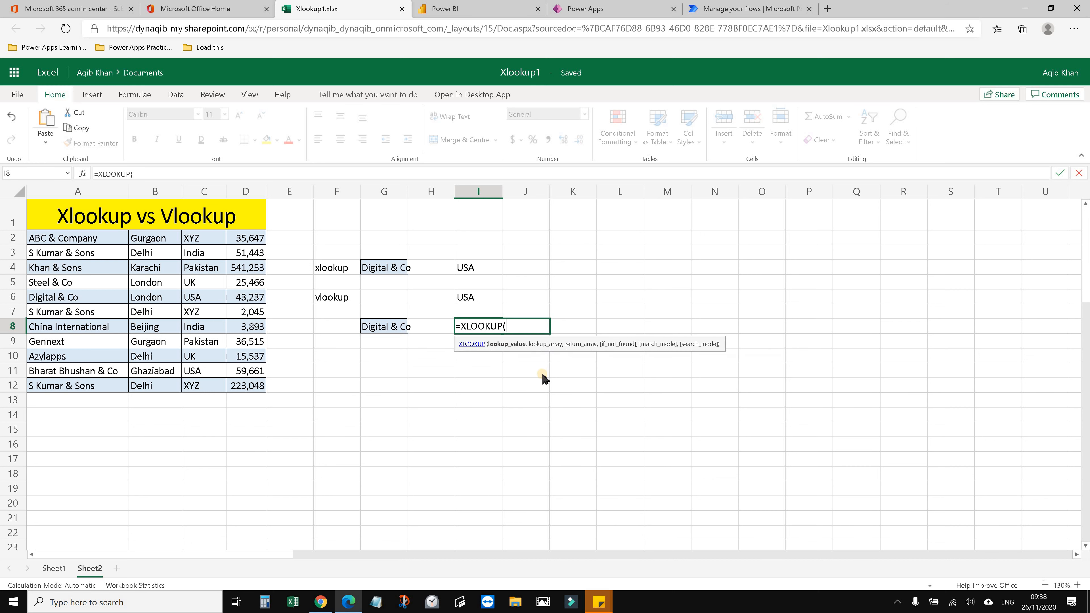
left_click(375, 330)
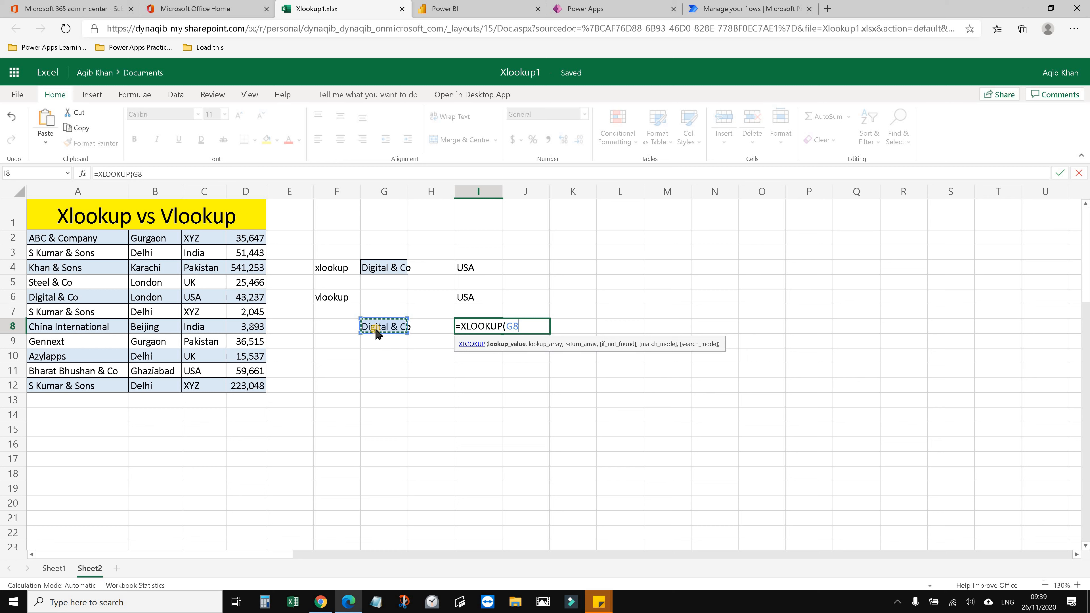
Complete the XLOOKUP formula in I8 with lookup array A2:A12 and the multi-column return array B2:D12.
type(",")
left_click_drag(102, 241, 88, 385)
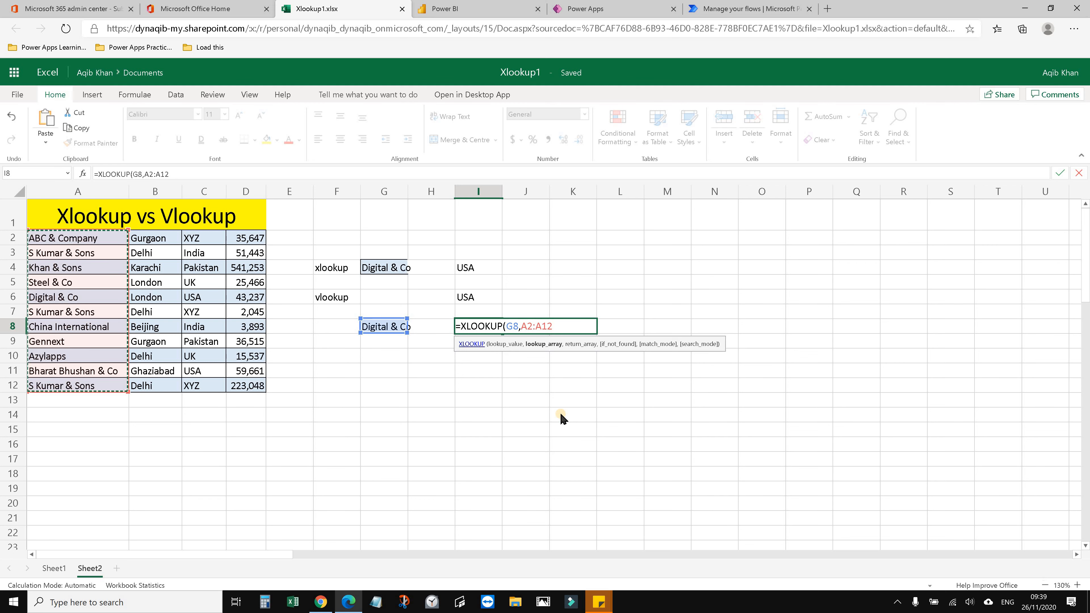
type(",")
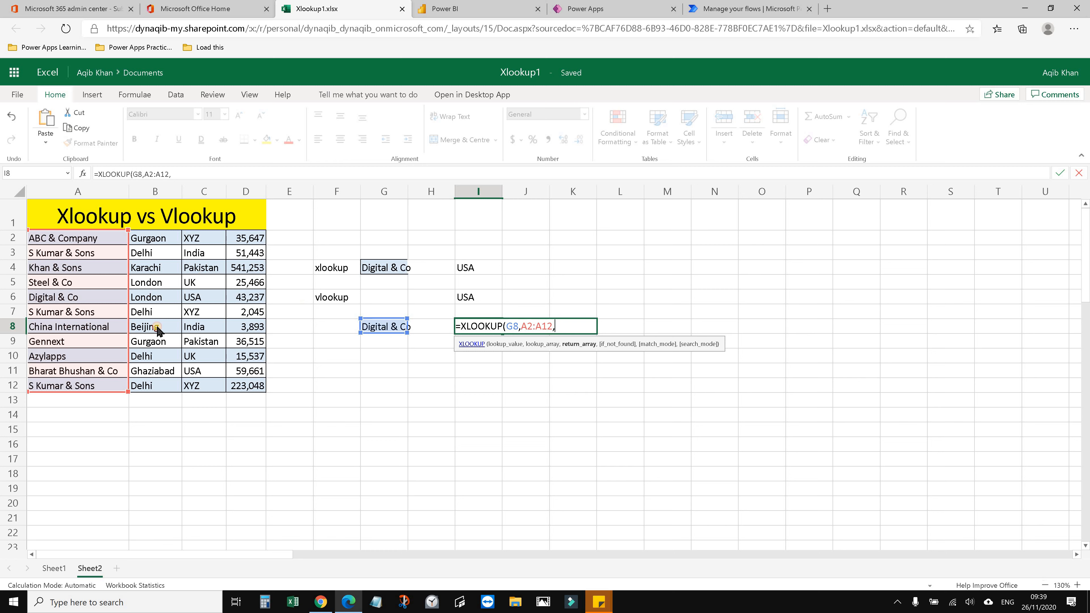
left_click_drag(154, 238, 254, 389)
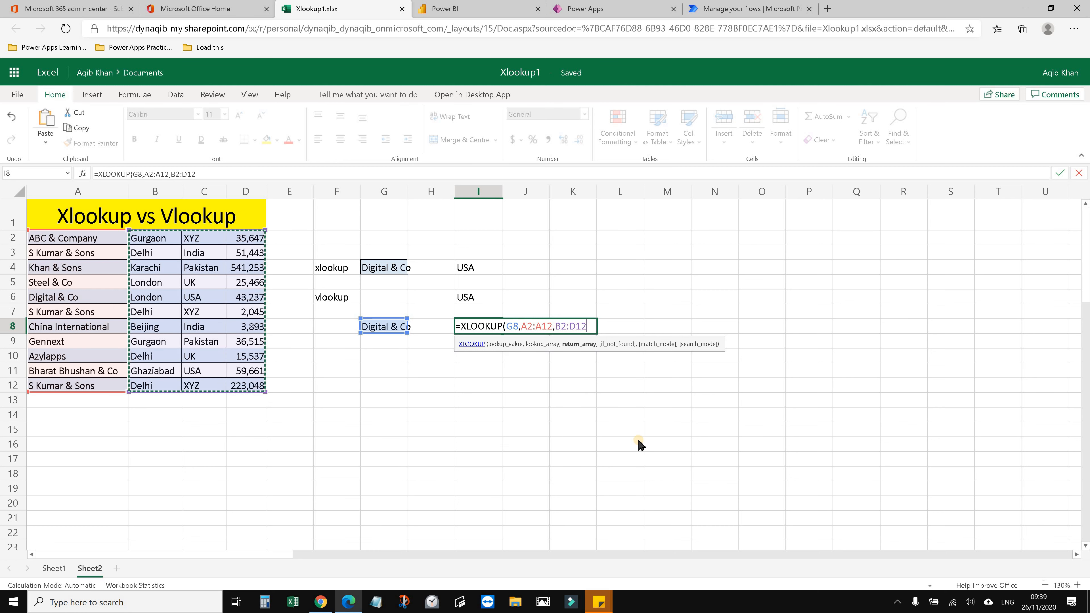
key("Return")
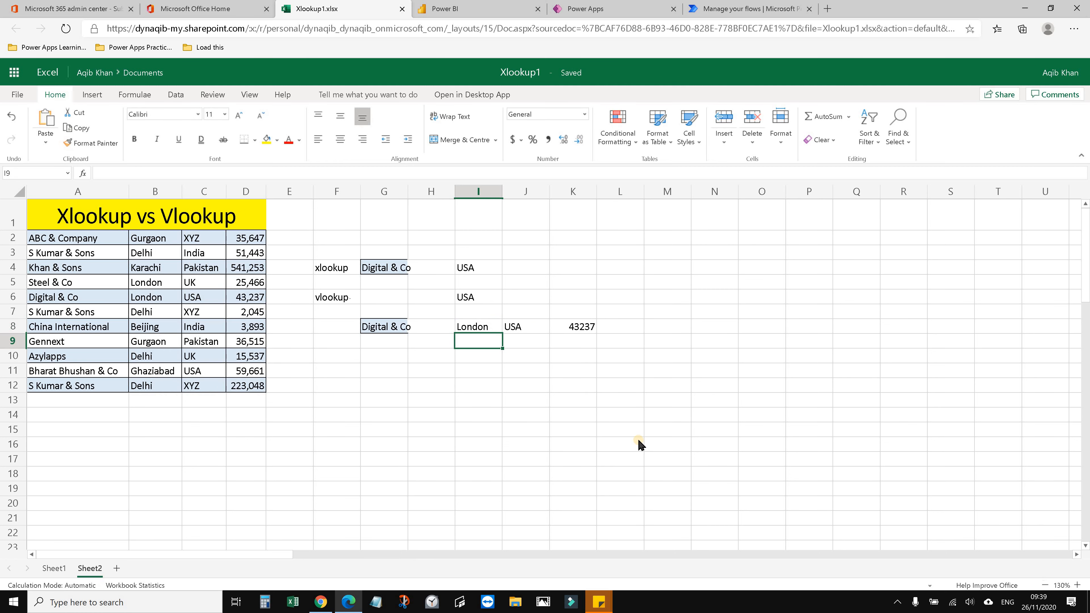
key("Up")
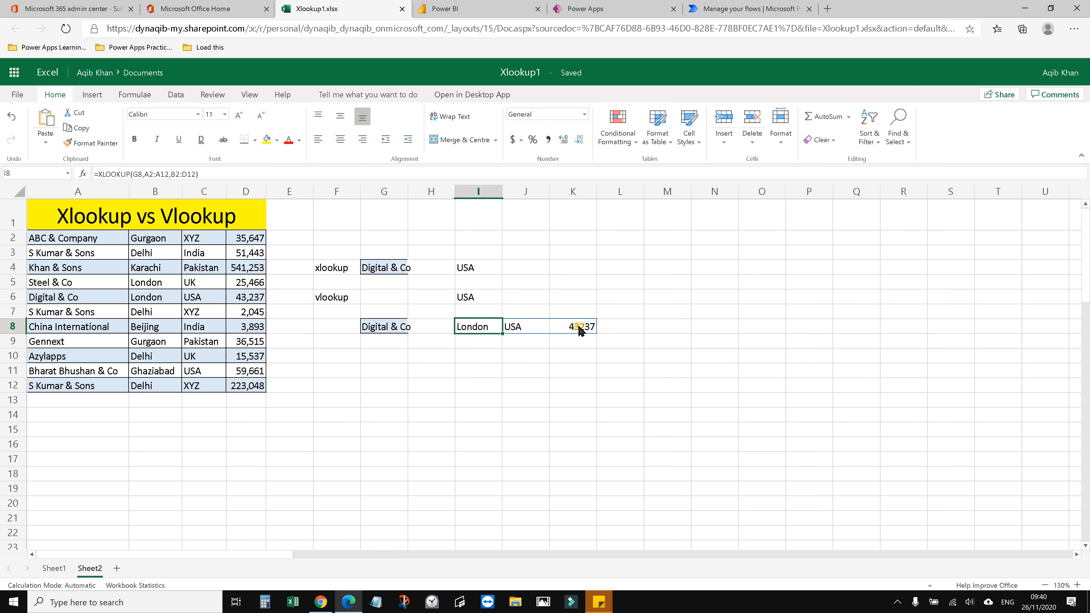
Label the multi-column lookup example by entering xlookup in F8.
left_click(335, 324)
type("xlookup")
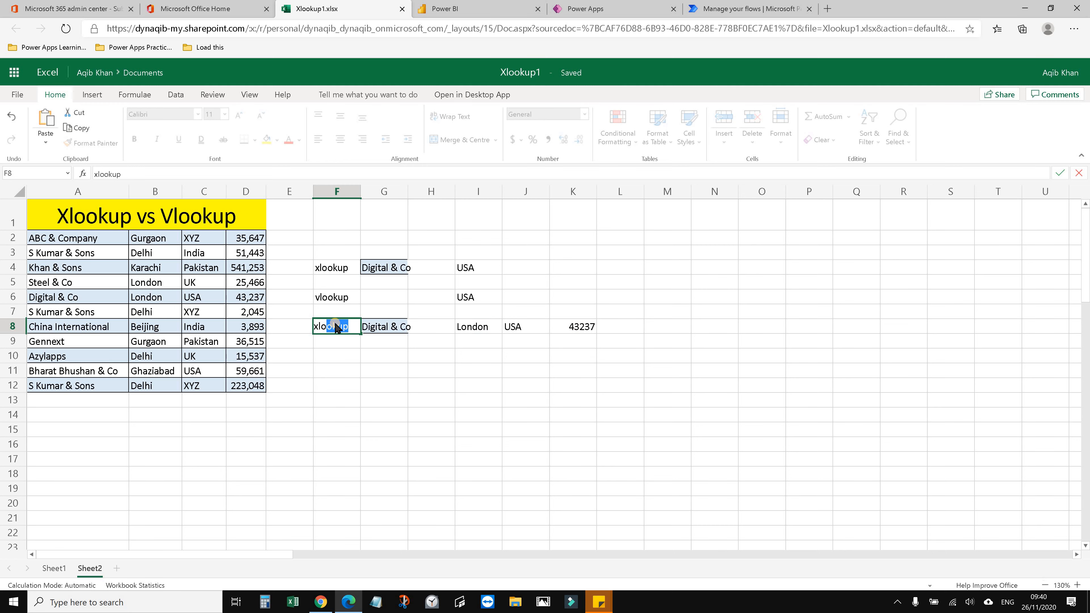
key("Return")
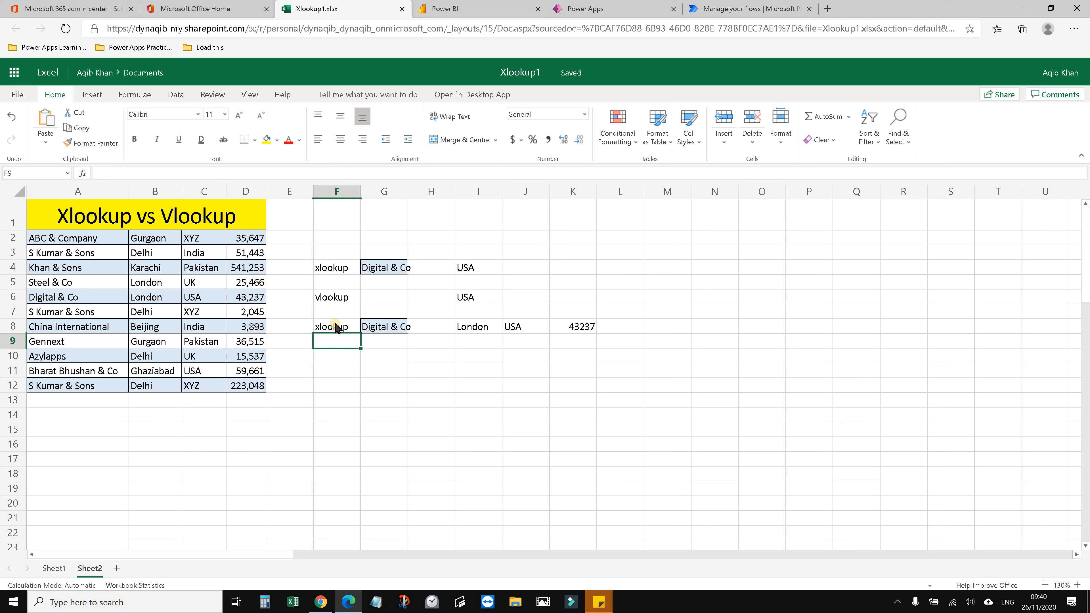
key("Up")
key("Up")
key("Up")
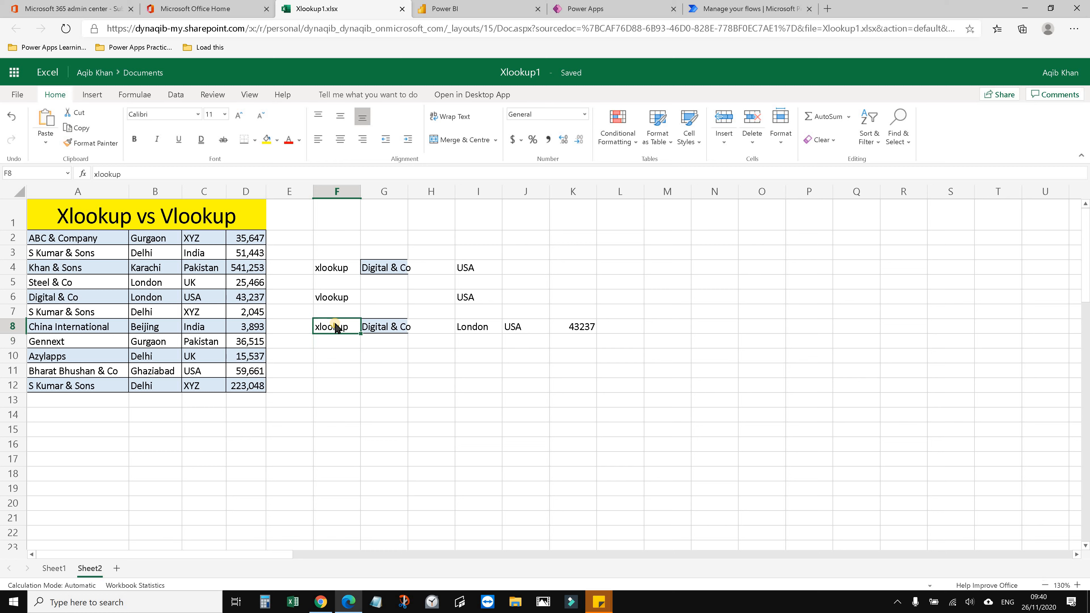
key("Down")
key("Down")
key("Down")
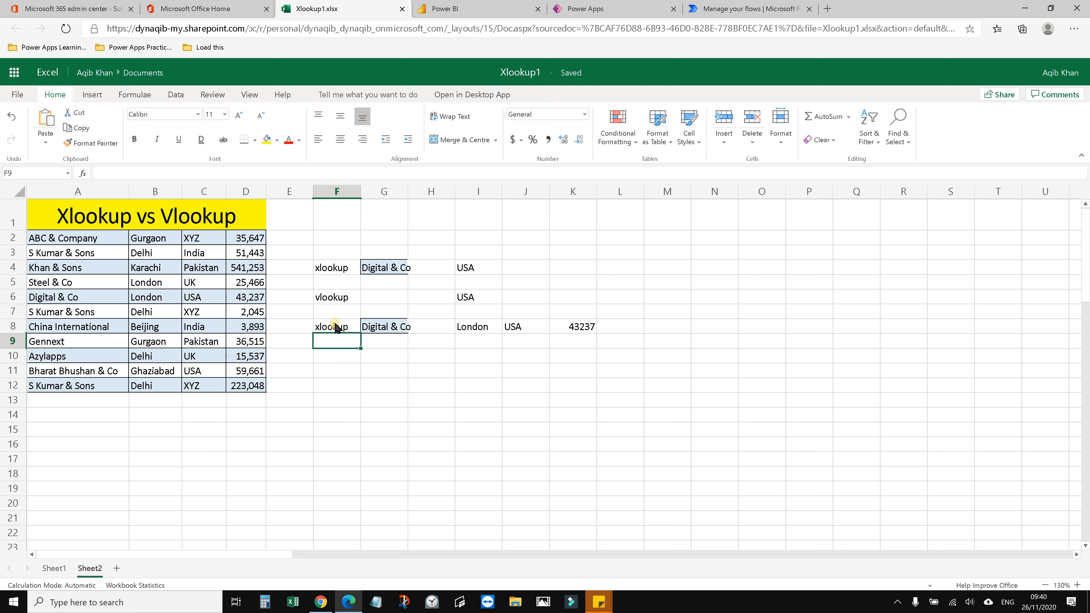
key("Down")
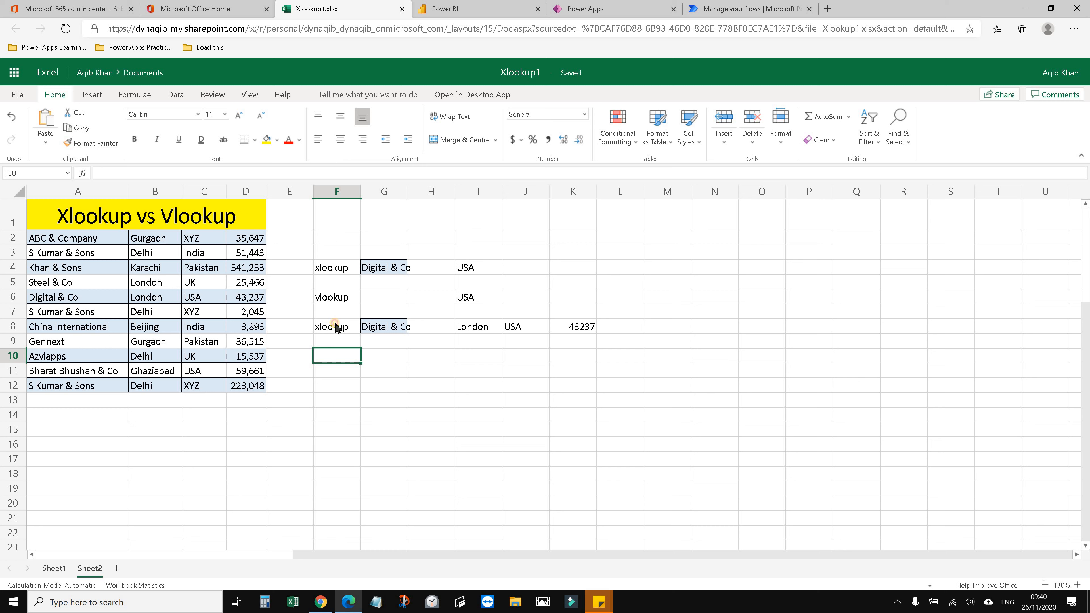
left_click(334, 327)
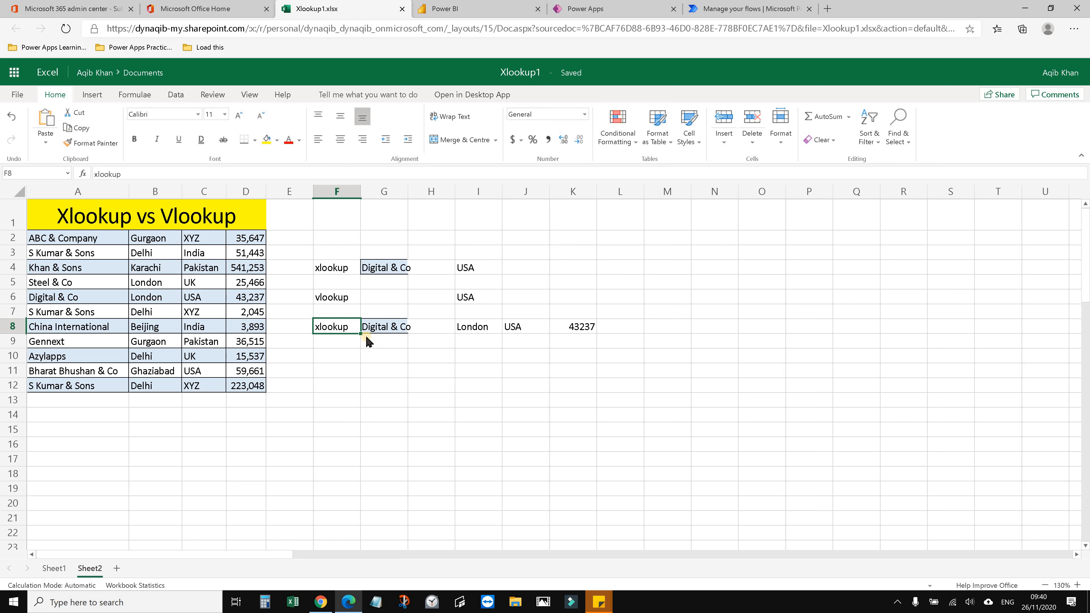
left_click(372, 349)
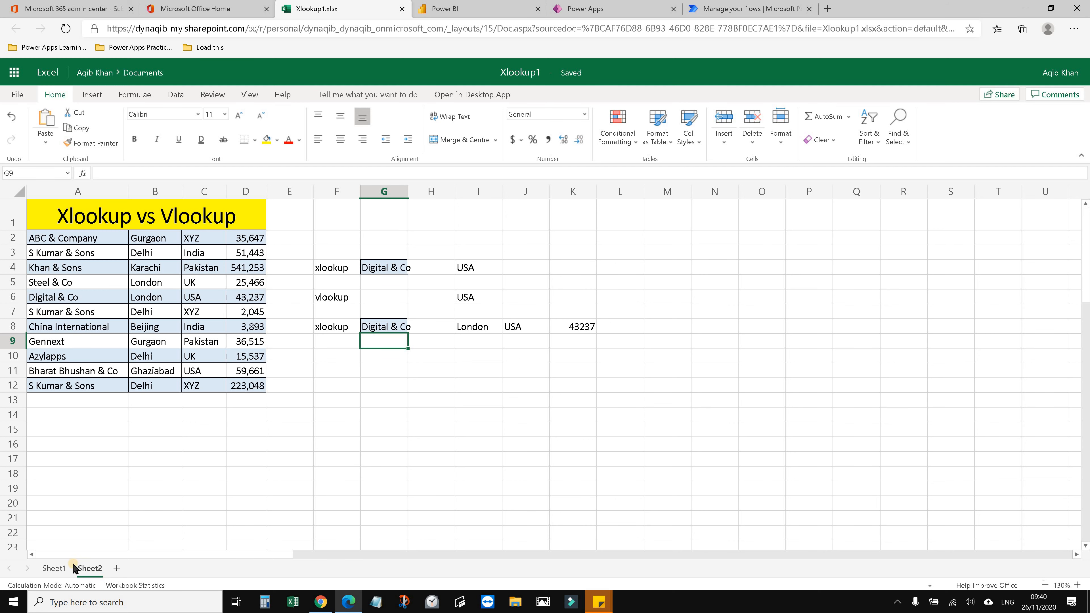
Check the lookup examples and comparison notes on Sheet1 against the examples on Sheet2, ending on Sheet2.
left_click(55, 568)
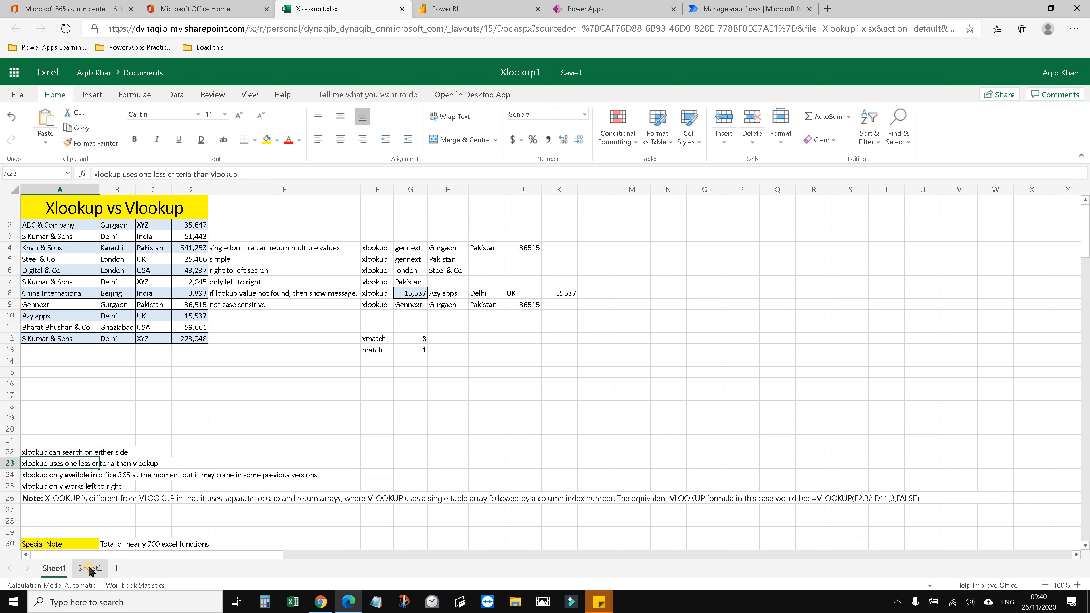
left_click(88, 568)
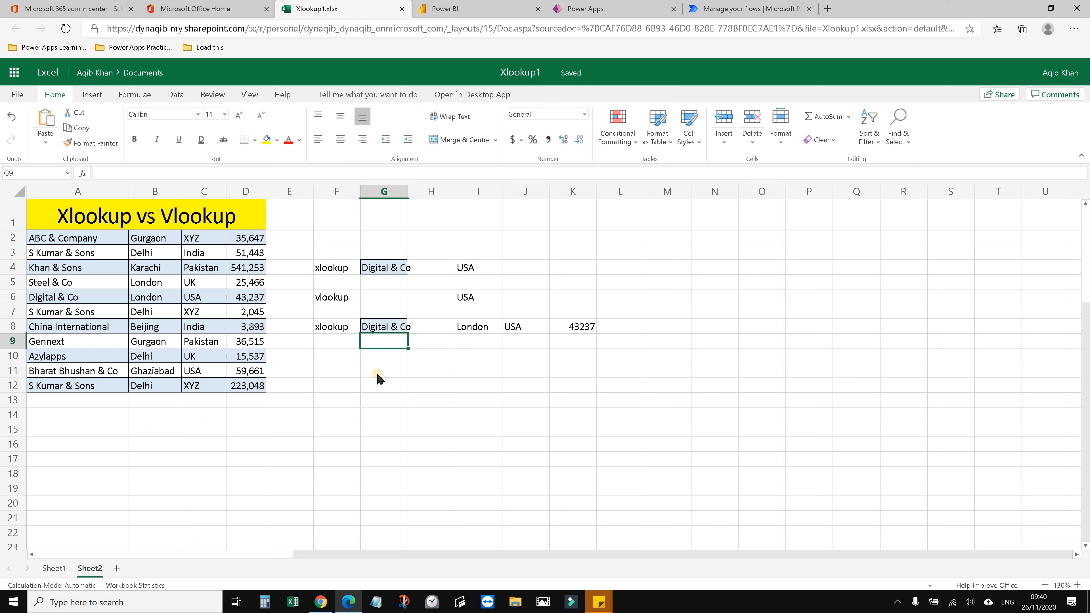
left_click(217, 430)
left_click(91, 458)
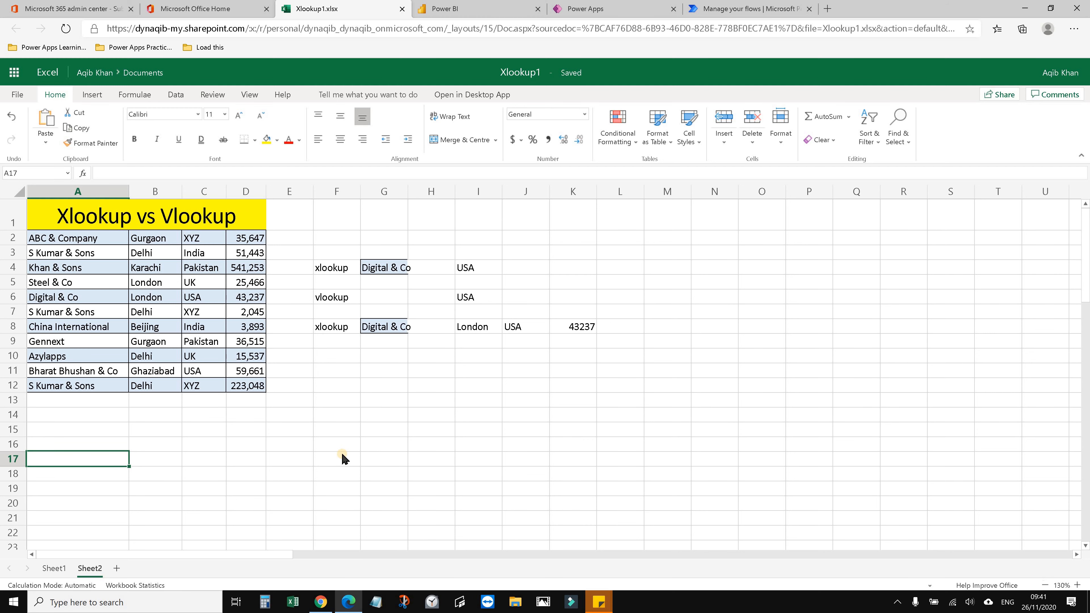
left_click(55, 568)
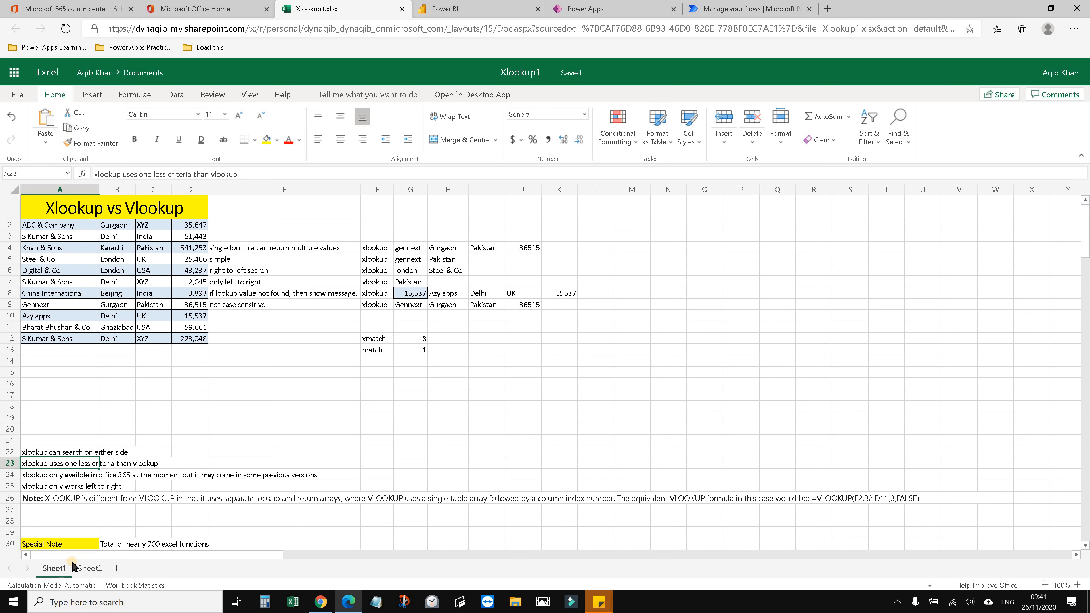
key("ctrl+Page_Down")
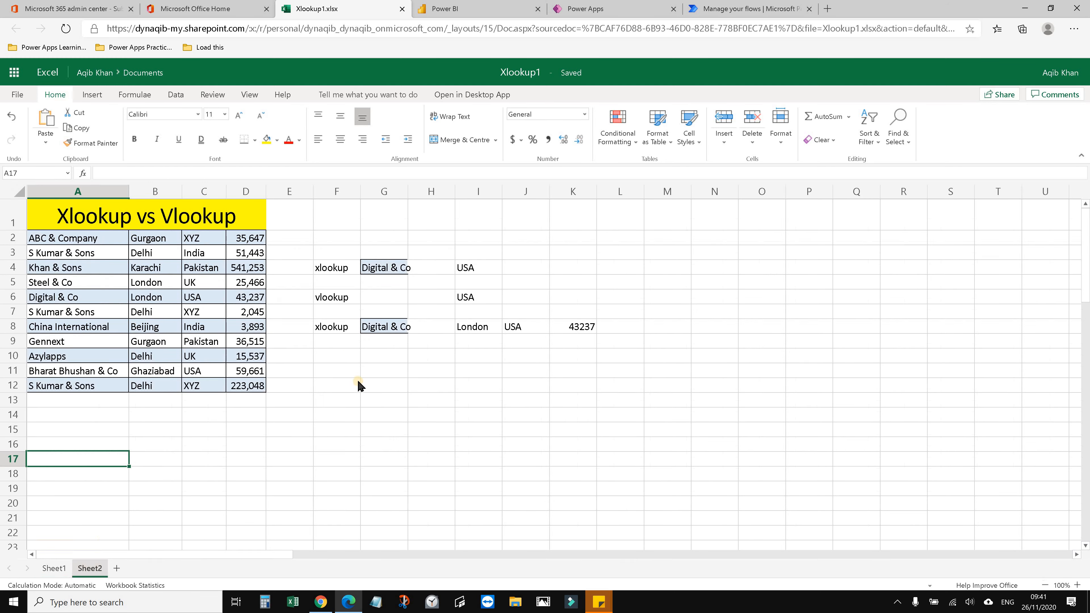
left_click(341, 358)
left_click_drag(486, 373, 580, 357)
left_click(580, 357)
left_click_drag(323, 361, 560, 353)
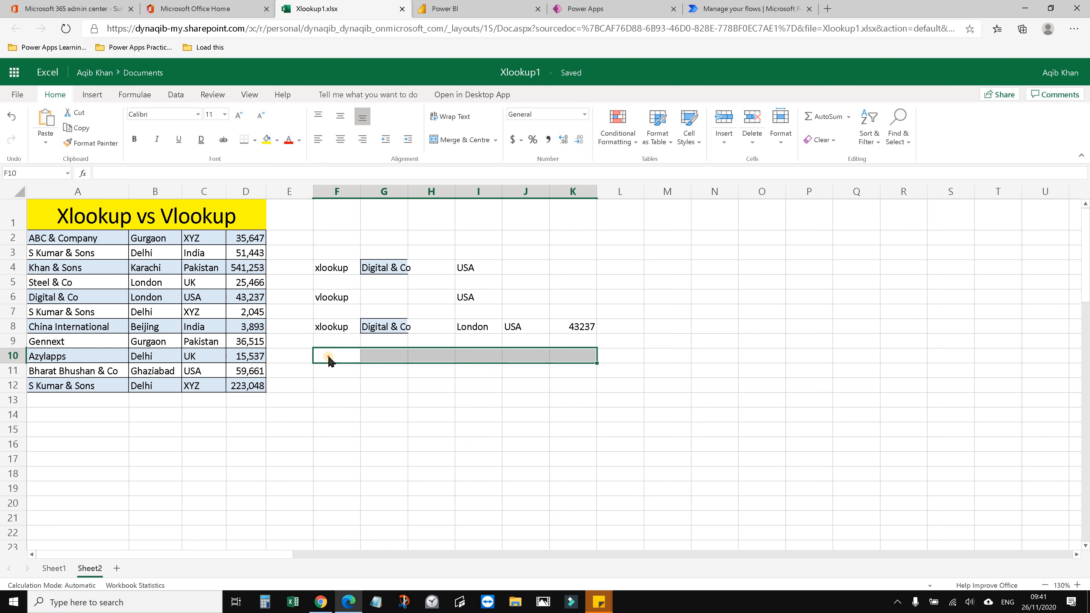
left_click_drag(323, 359, 525, 388)
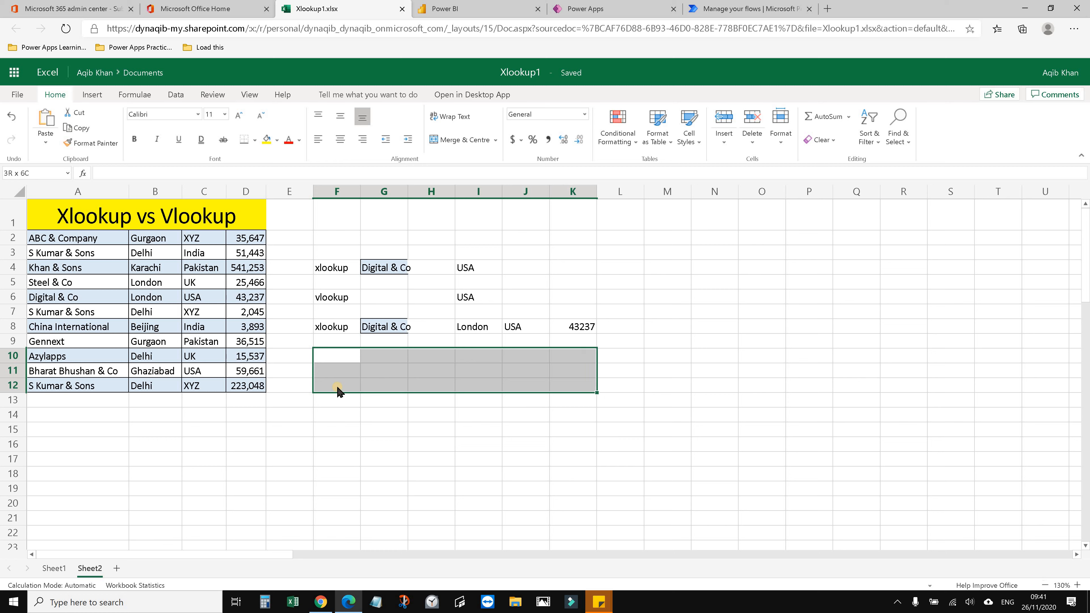
left_click_drag(337, 387, 566, 358)
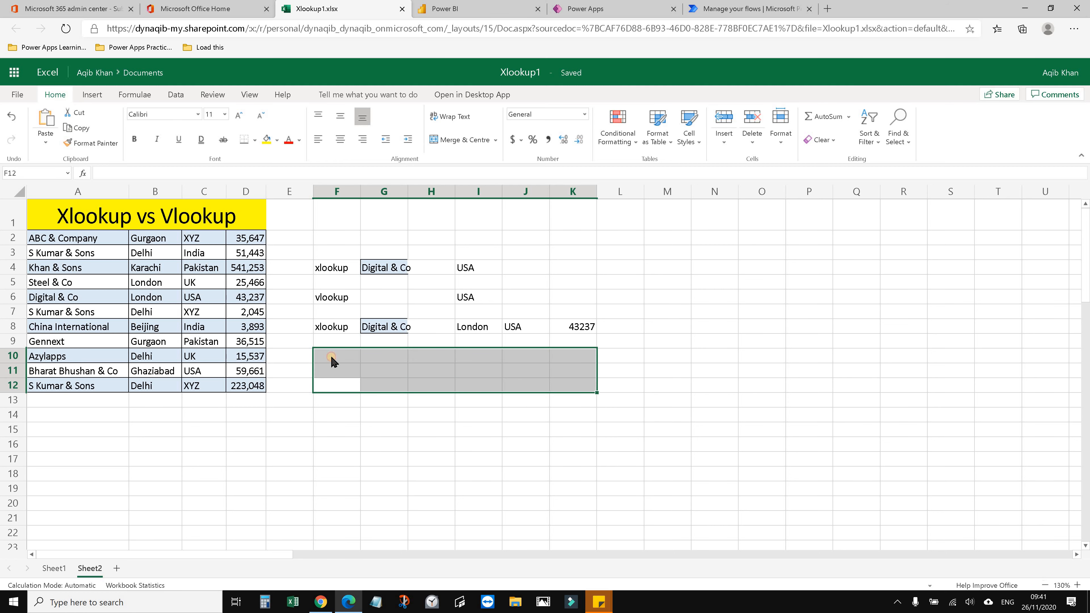
left_click_drag(331, 359, 332, 388)
left_click_drag(505, 402, 578, 382)
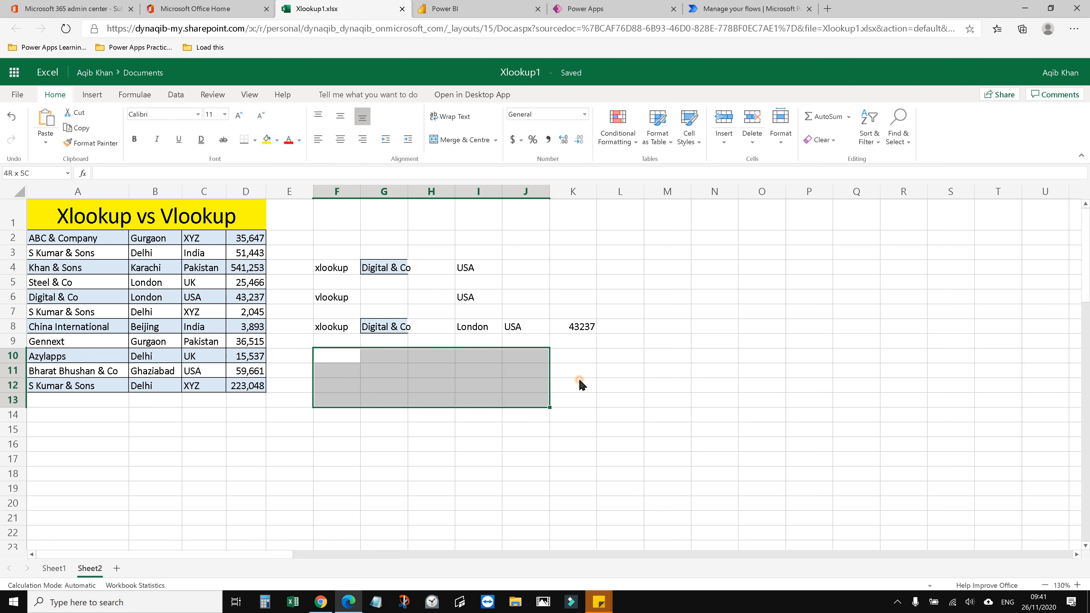
key("F2")
left_click_drag(336, 386, 575, 361)
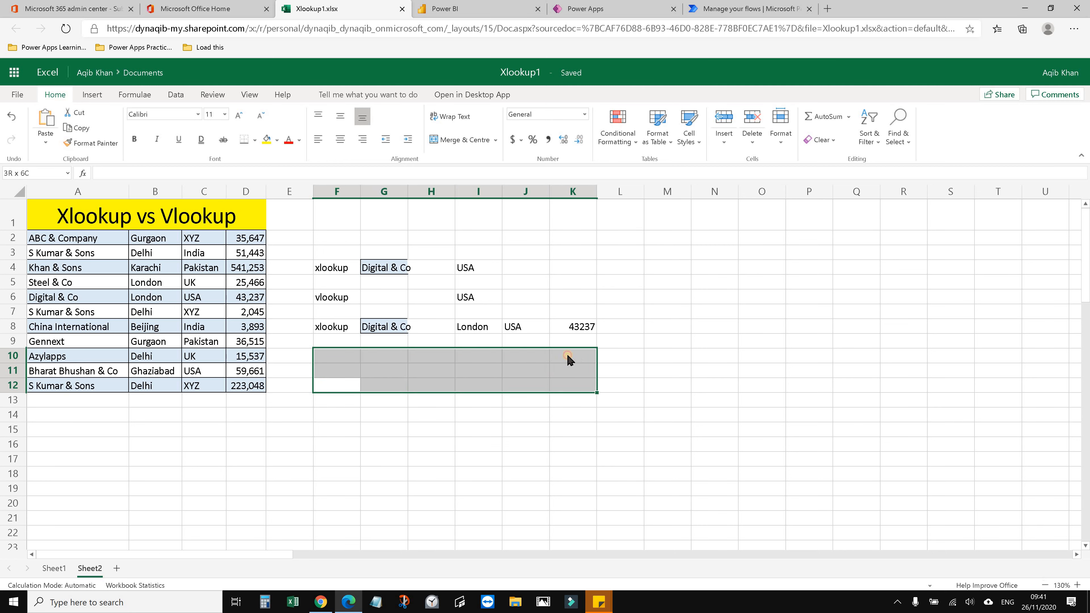
left_click(568, 357)
left_click_drag(568, 389, 339, 388)
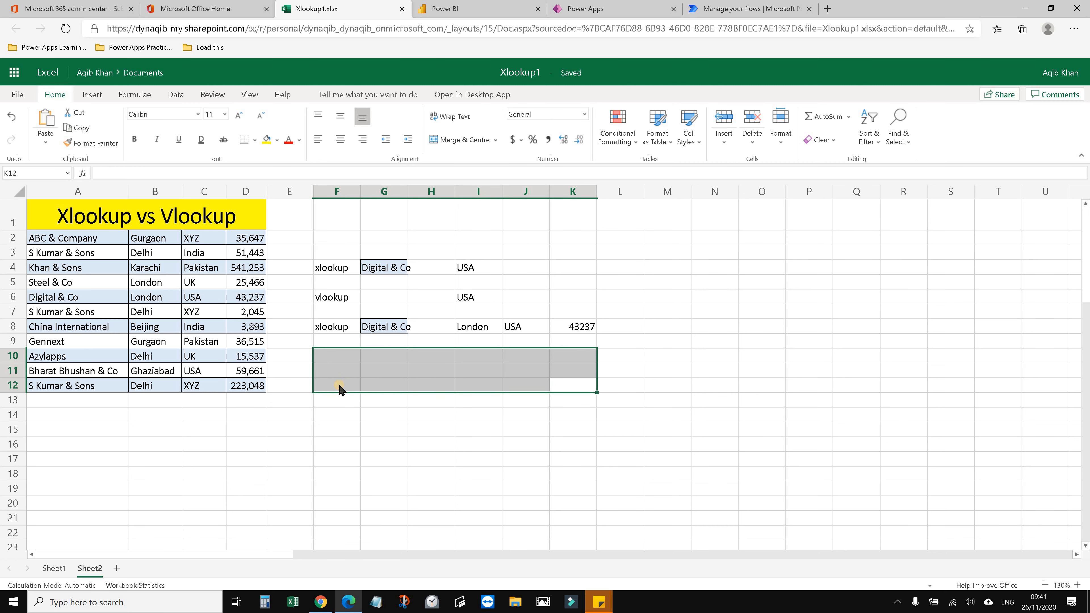
left_click(336, 385)
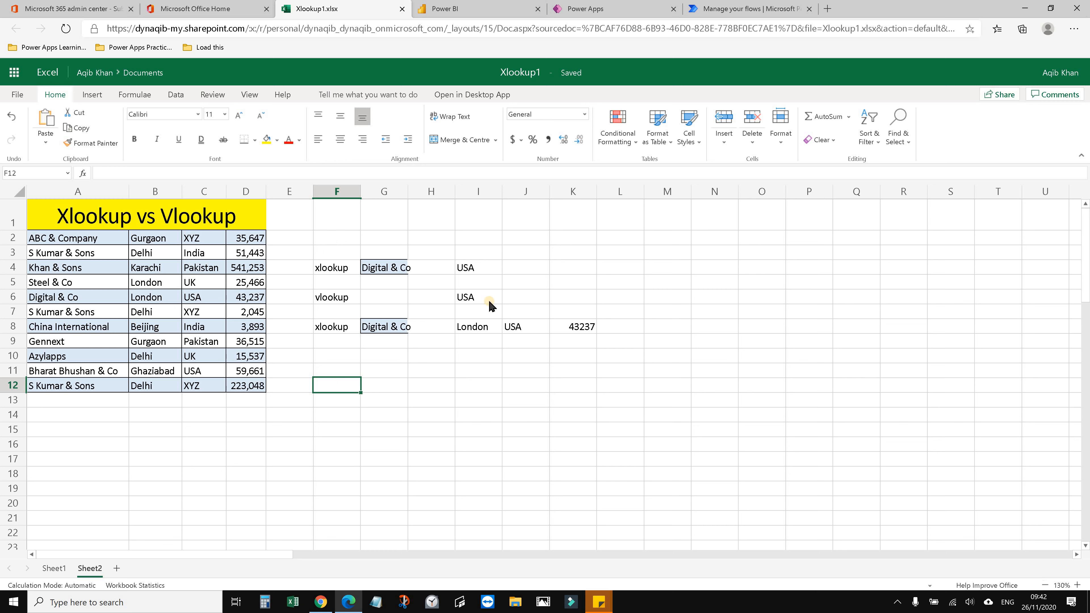
Inspect the VLOOKUP formula in I6 and its referenced ranges, leaving the formula unedited.
double_click(477, 297)
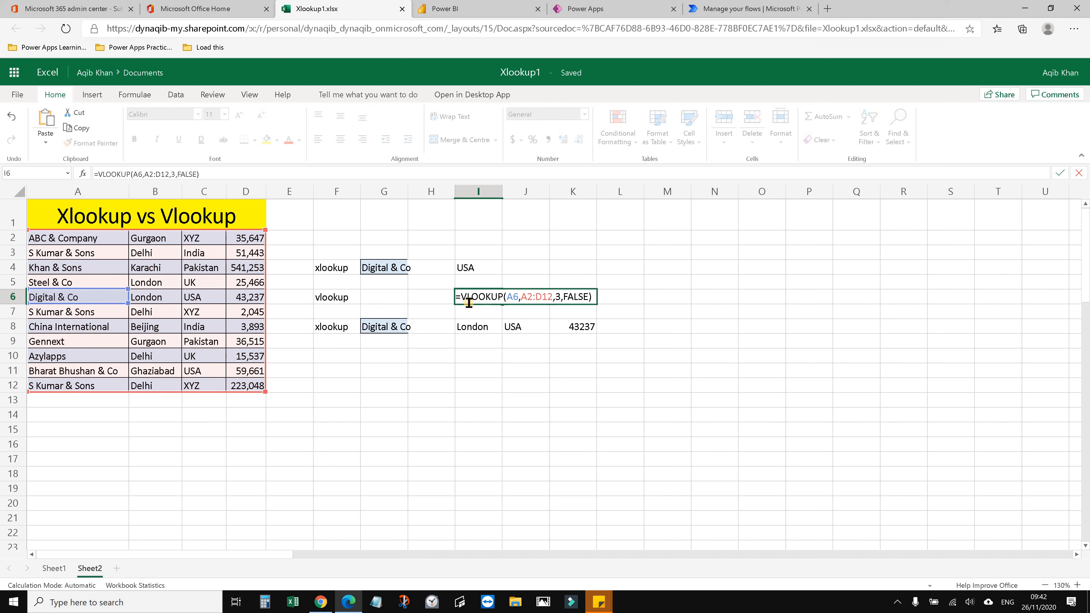
key("Escape")
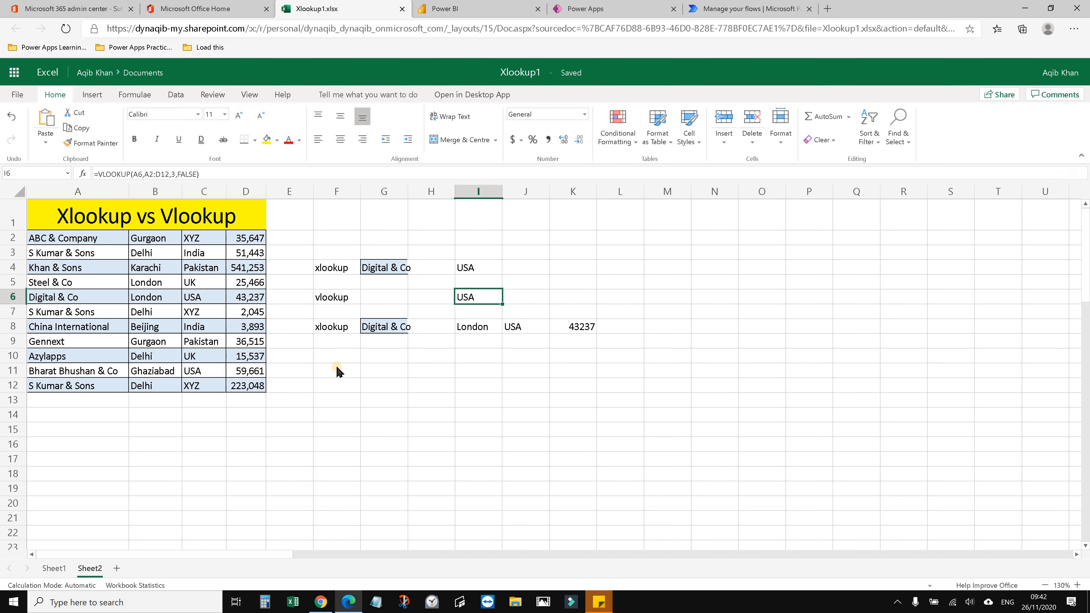